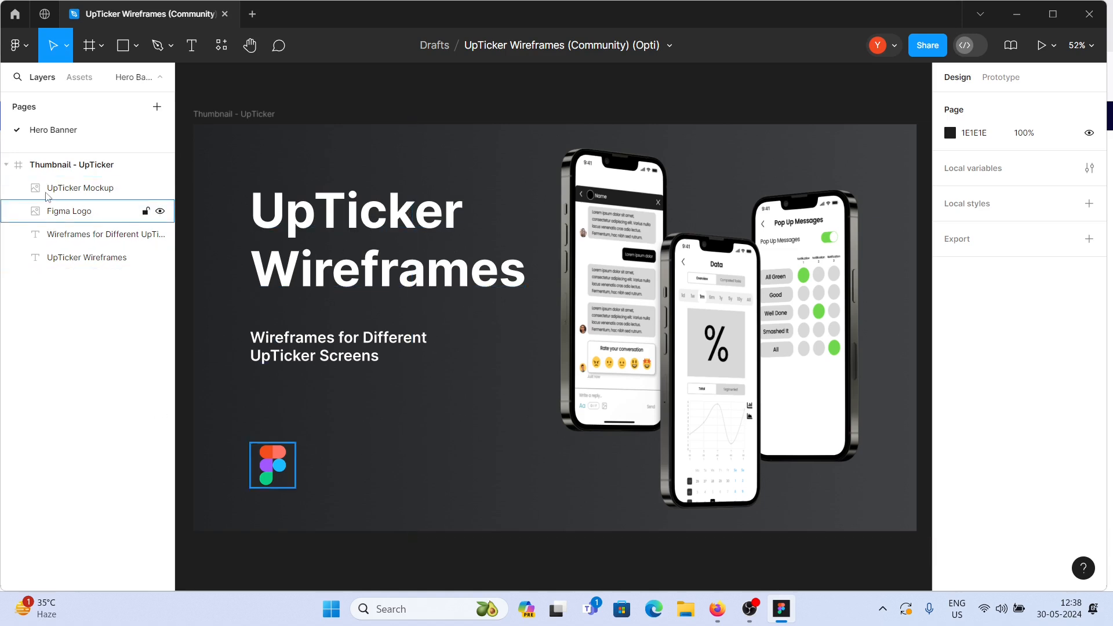
- Launch the Optimizely - Content Type Builder plugin from the plugins list
{"action": "left_click", "coordinate": [29, 47]}
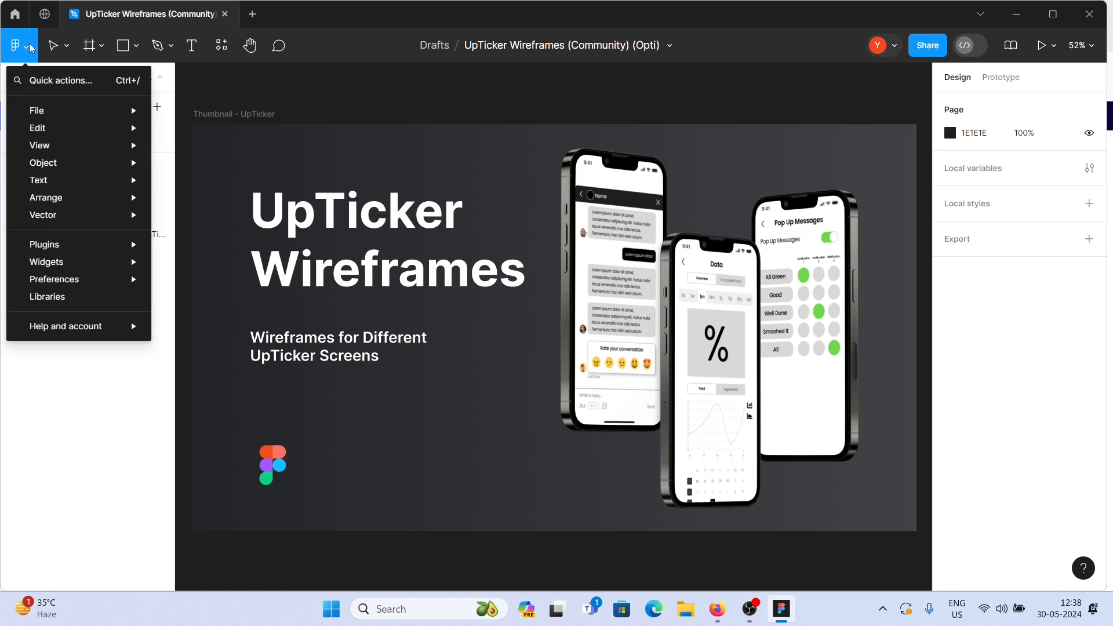
{"action": "mouse_move", "coordinate": [60, 243]}
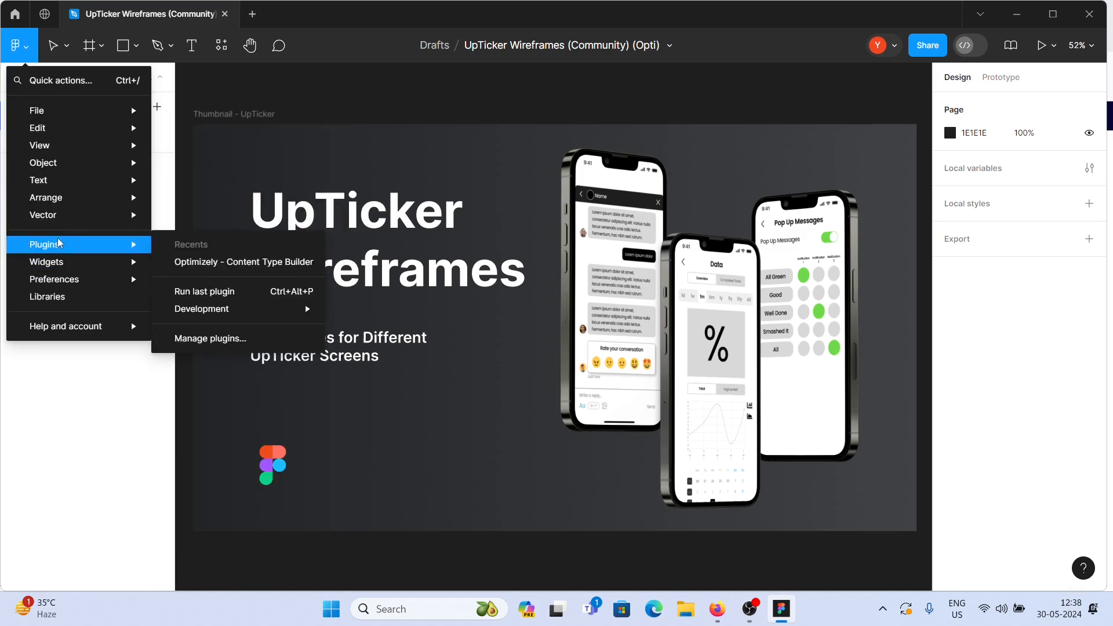
{"action": "left_click", "coordinate": [190, 338]}
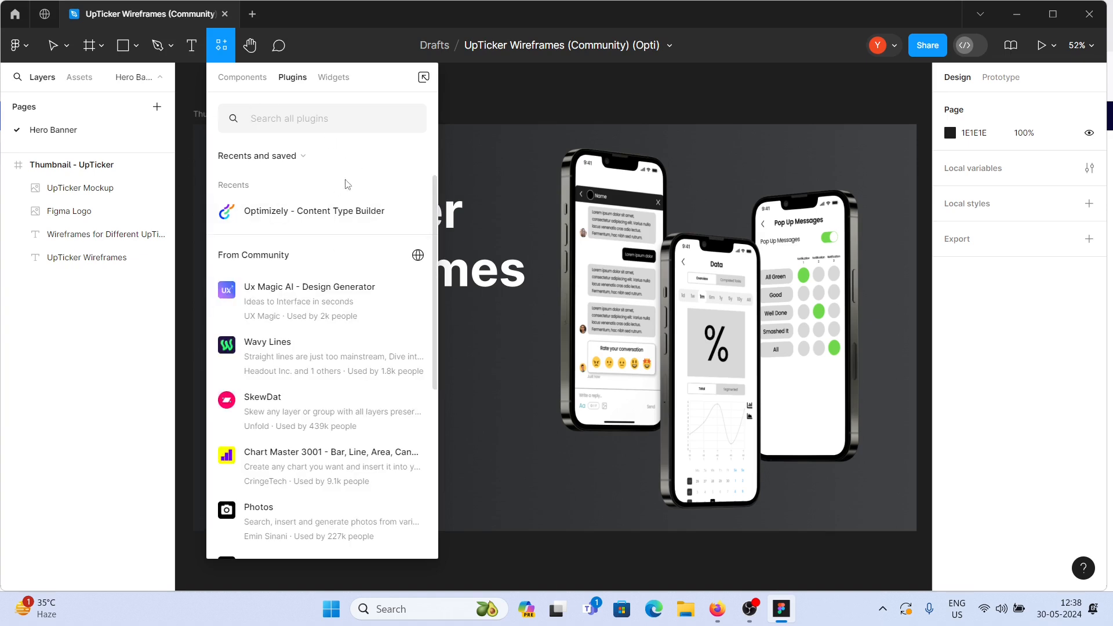
{"action": "left_click", "coordinate": [287, 211]}
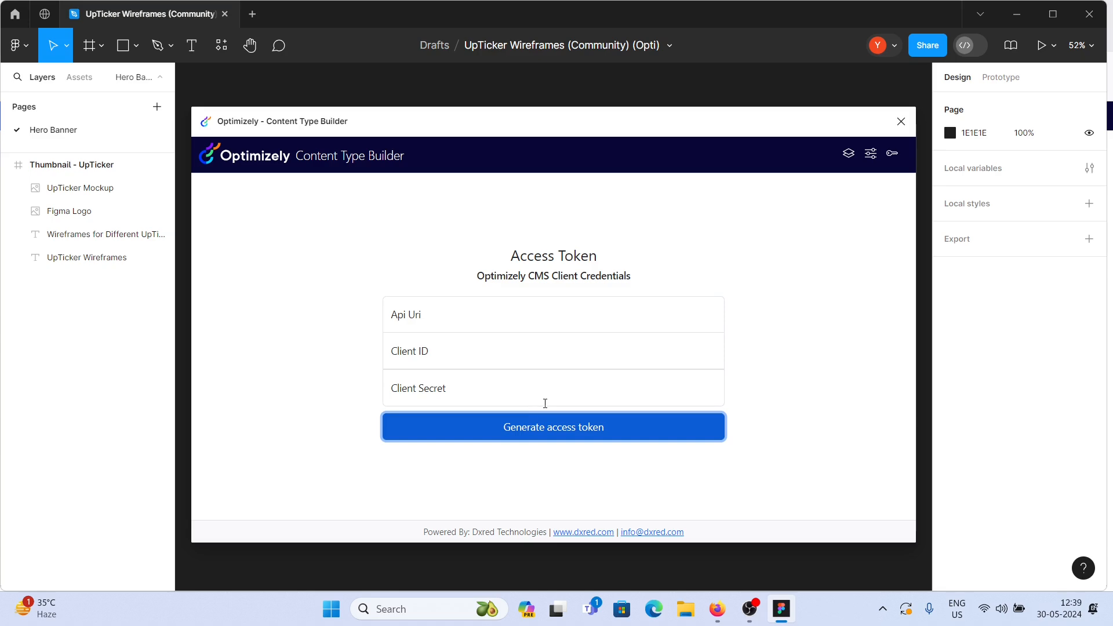
- Switch to the browser and copy the CMS base URL from the address bar
{"action": "key", "text": "alt+Tab"}
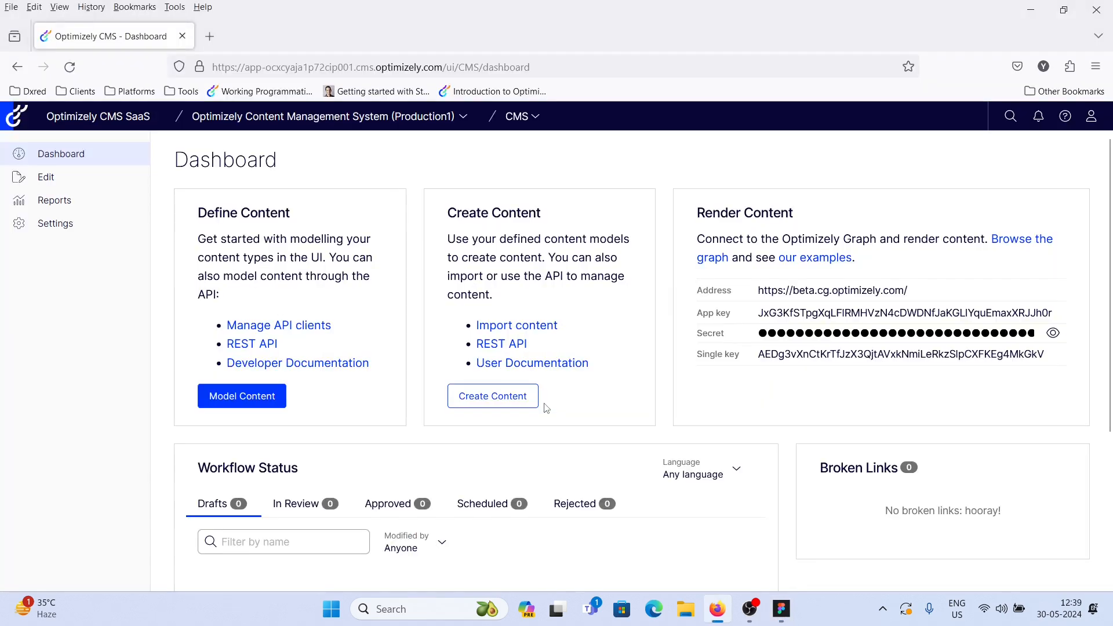
{"action": "left_click", "coordinate": [444, 65]}
{"action": "left_click", "coordinate": [444, 67]}
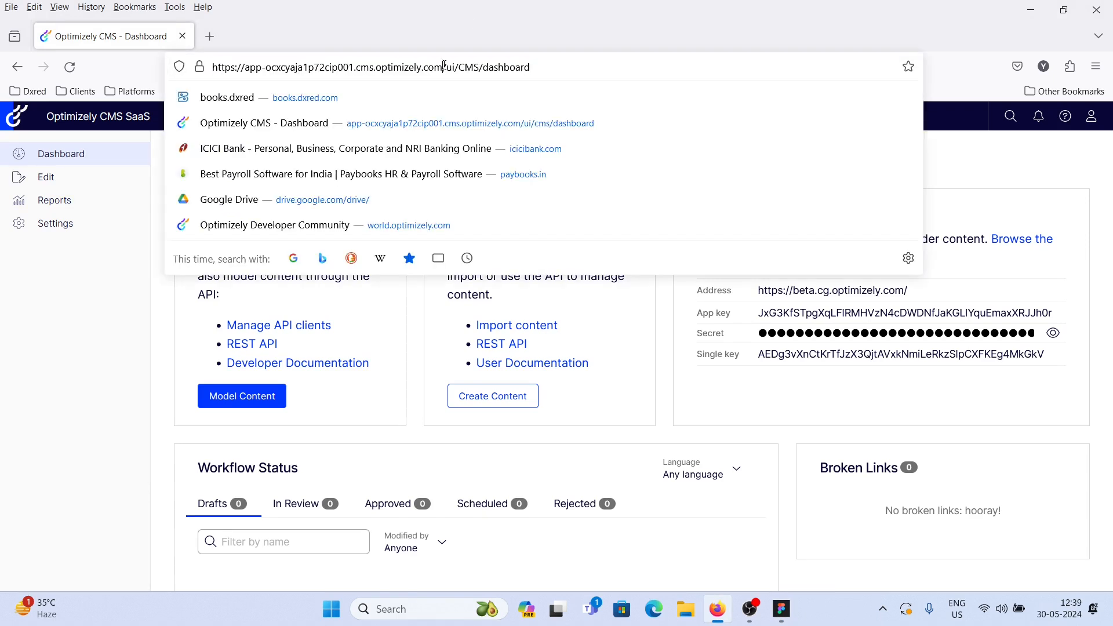
{"action": "key", "text": "shift+Home"}
{"action": "key", "text": "ctrl+c"}
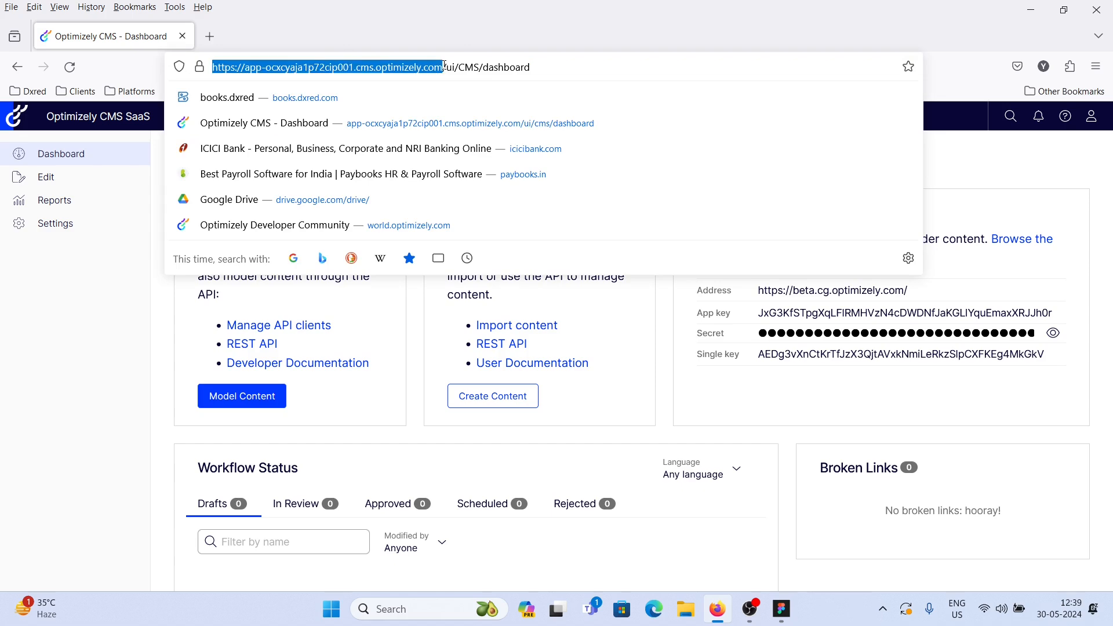
- Switch back to the plugin and enter the Api Uri as the copied CMS URL followed by /_cms/preview2
{"action": "key", "text": "alt+Tab"}
{"action": "left_click", "coordinate": [428, 315]}
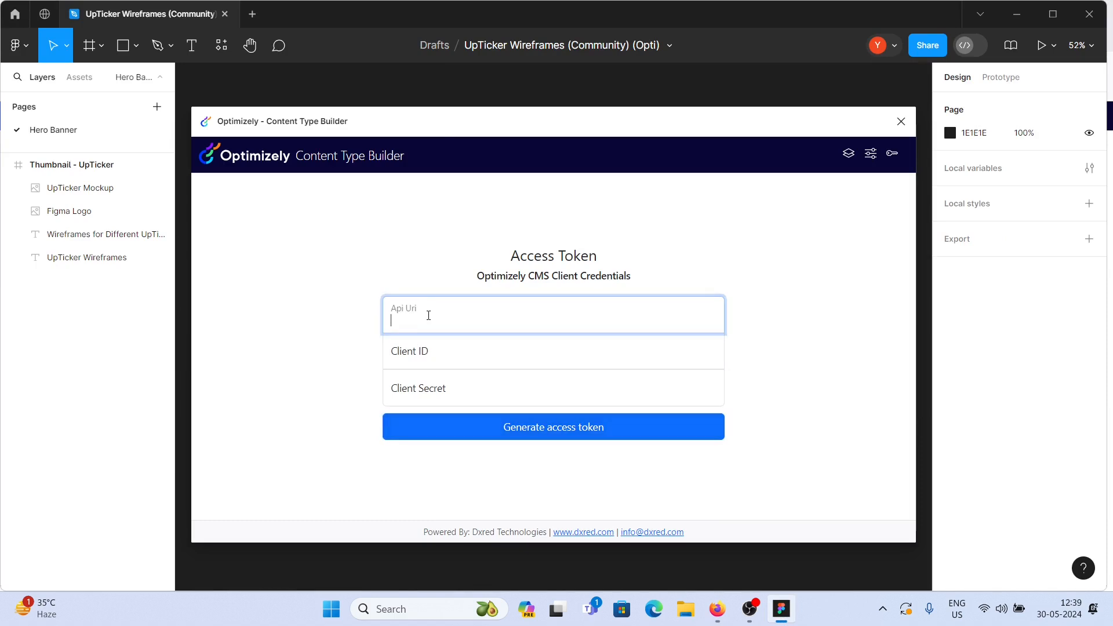
{"action": "key", "text": "ctrl+v"}
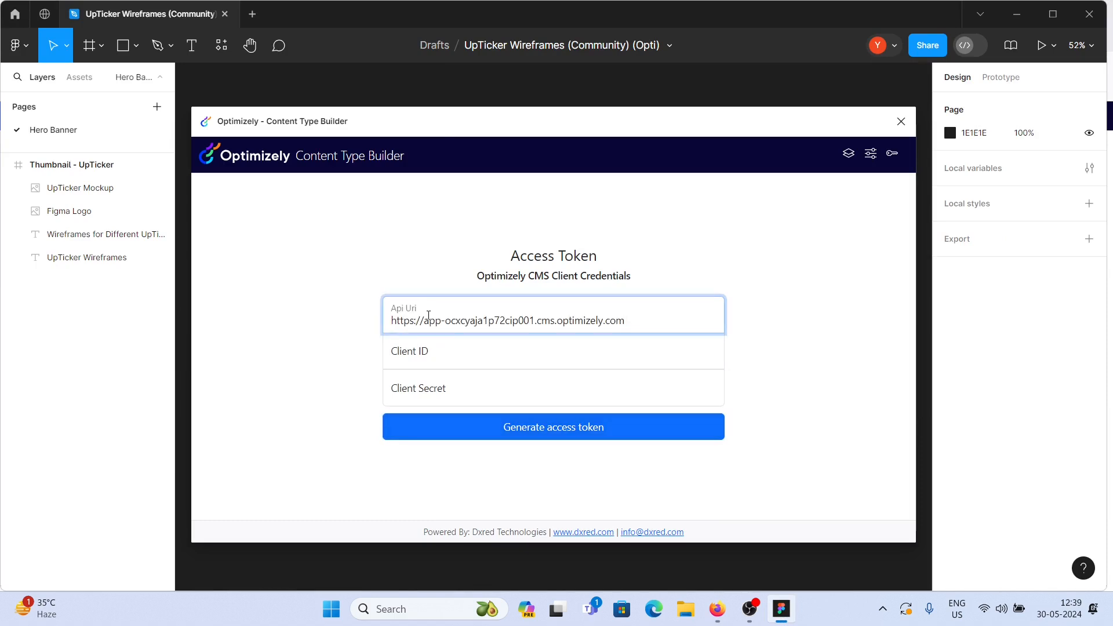
{"action": "type", "text": "/_cms/preview2"}
{"action": "key", "text": "Tab"}
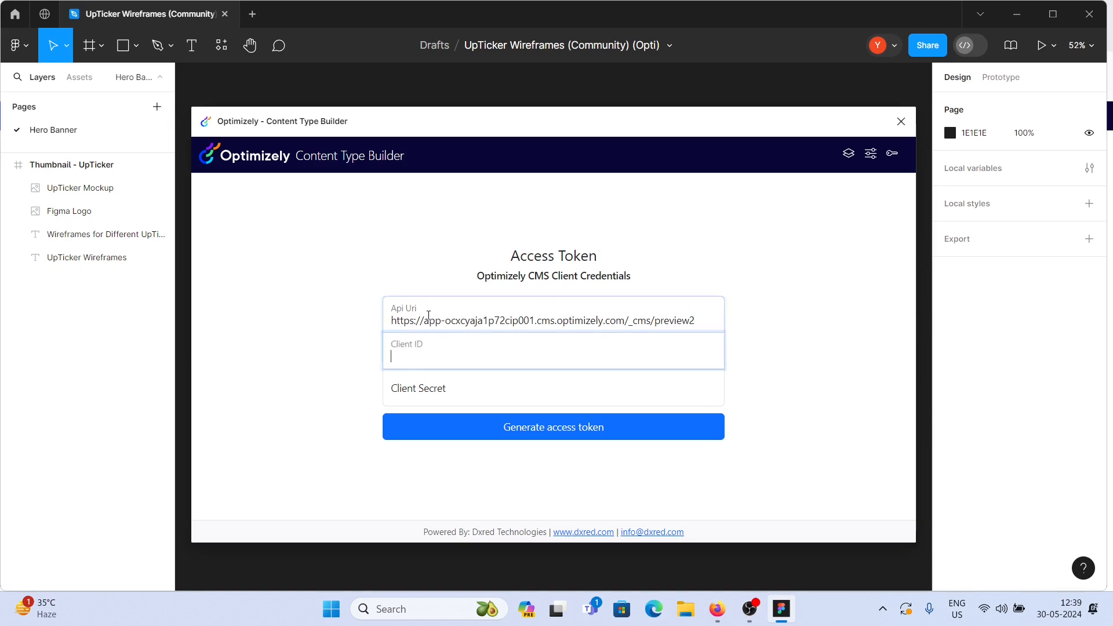
- Switch to the CMS and create a new API client with the client ID figma under Settings
{"action": "key", "text": "alt+Tab"}
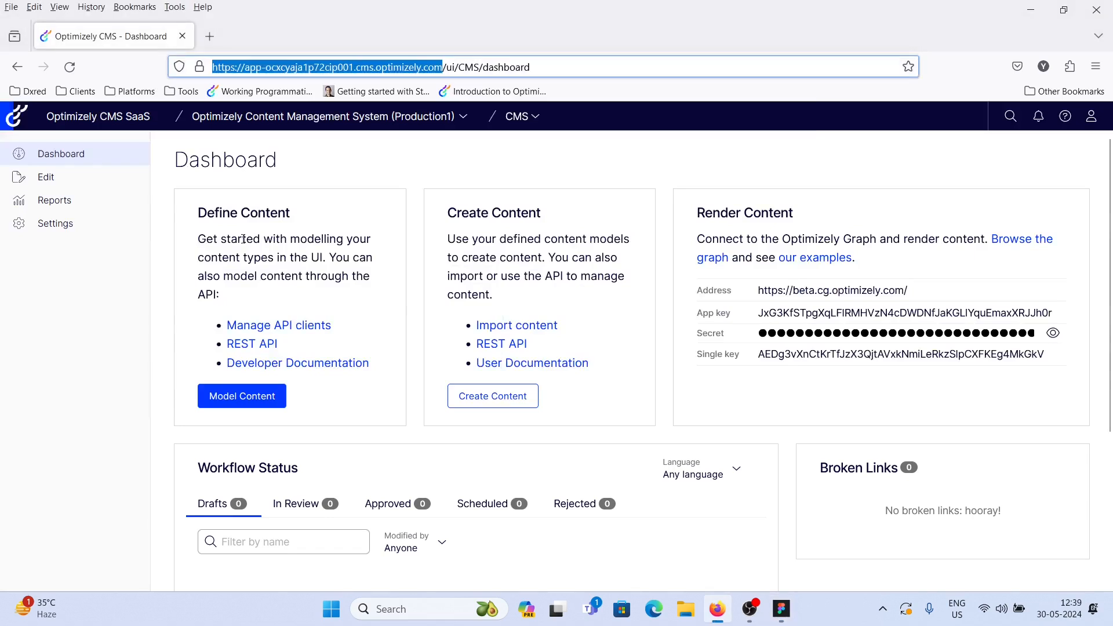
{"action": "left_click", "coordinate": [64, 226]}
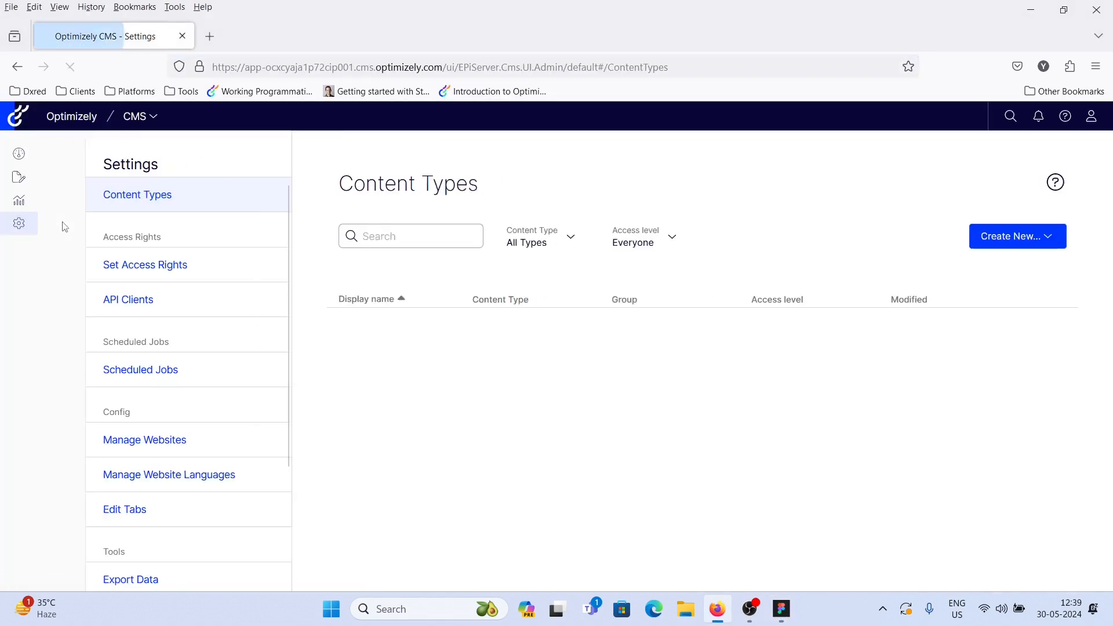
{"action": "left_click", "coordinate": [83, 300]}
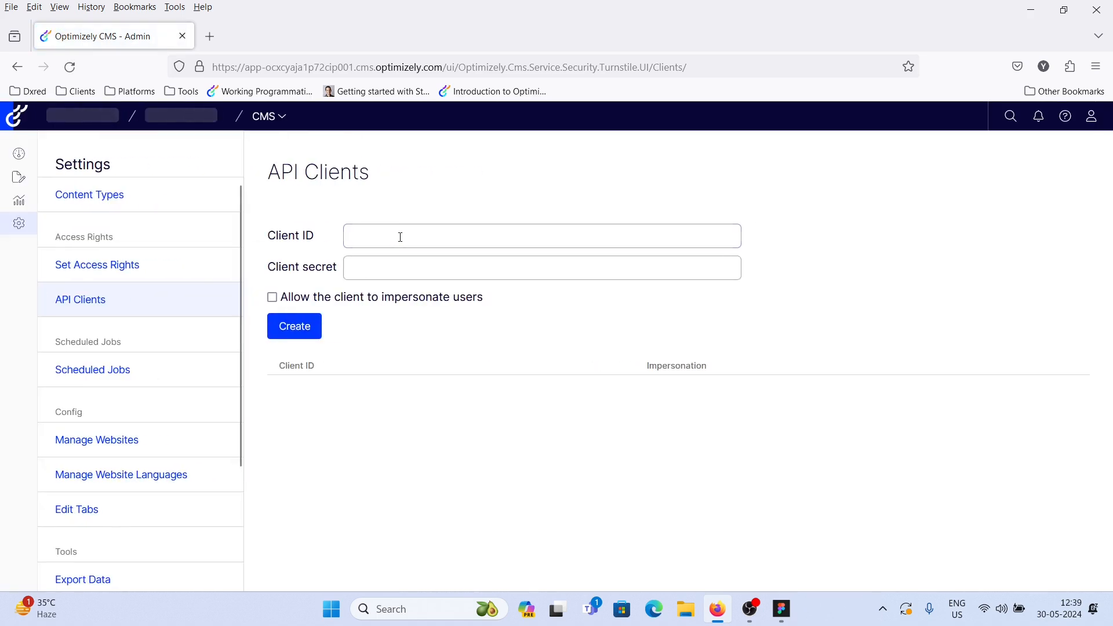
{"action": "left_click", "coordinate": [404, 235]}
{"action": "type", "text": "figm"}
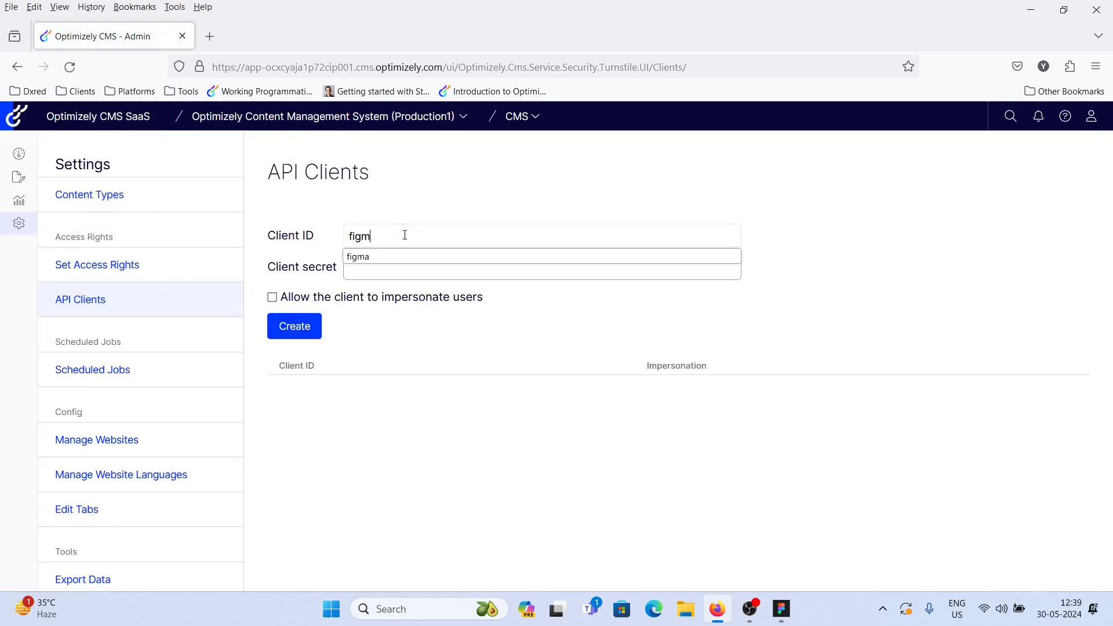
{"action": "type", "text": "a"}
{"action": "left_click", "coordinate": [293, 326]}
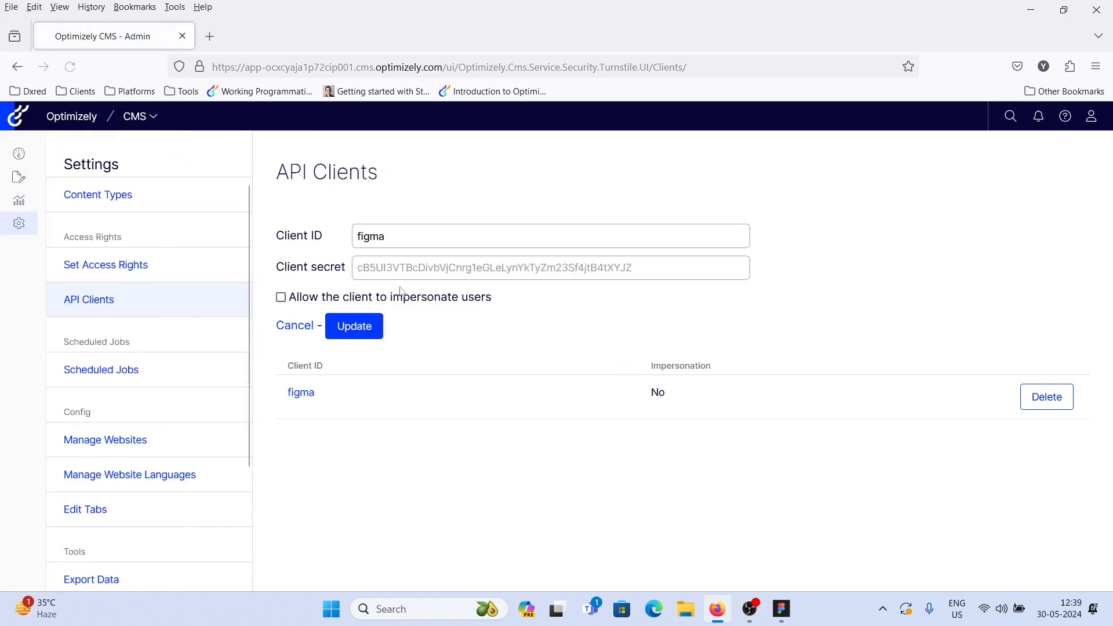
- Copy the new client secret, return to the plugin and set the Client ID to figma
{"action": "double_click", "coordinate": [483, 268]}
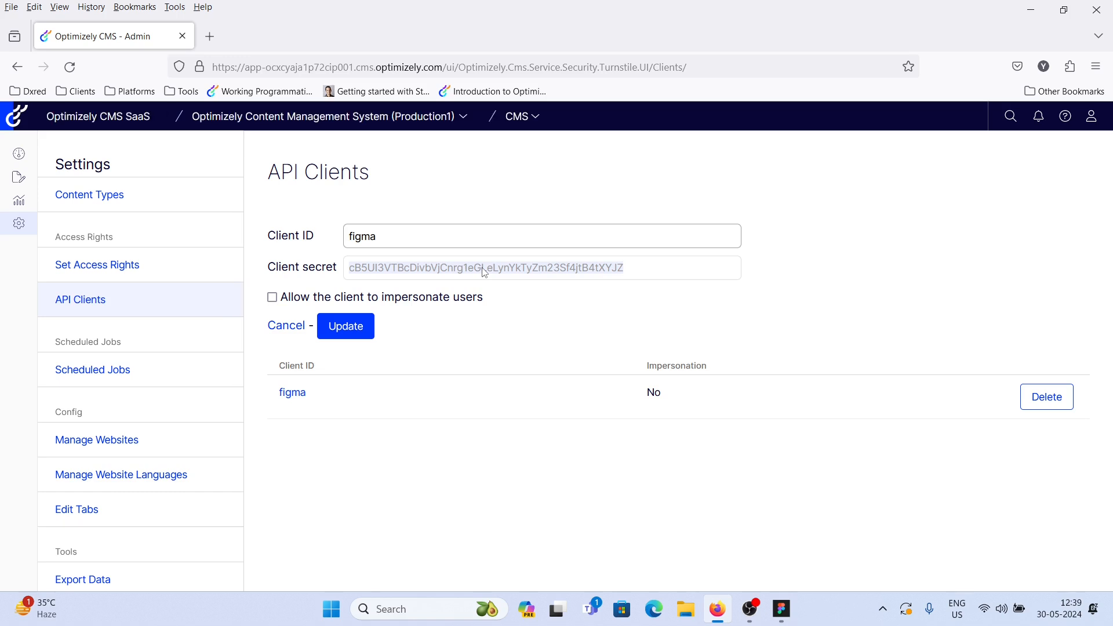
{"action": "key", "text": "alt+Tab"}
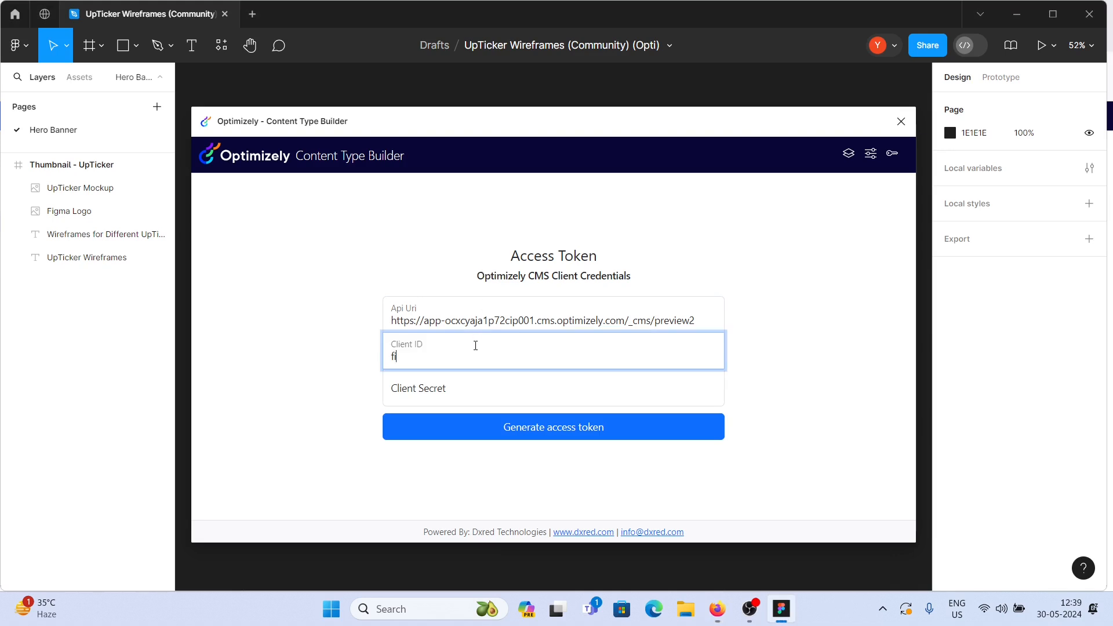
{"action": "left_click", "coordinate": [475, 346]}
{"action": "type", "text": "figma"}
{"action": "key", "text": "Tab"}
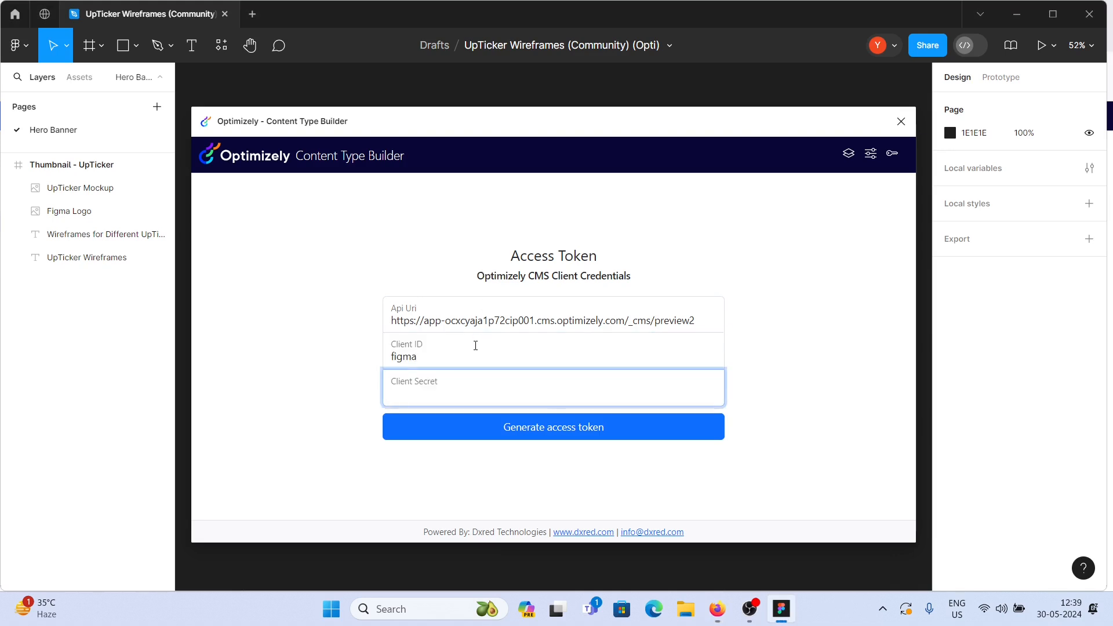
- Paste the client secret into the Client Secret field and generate the access token
{"action": "key", "text": "ctrl+v"}
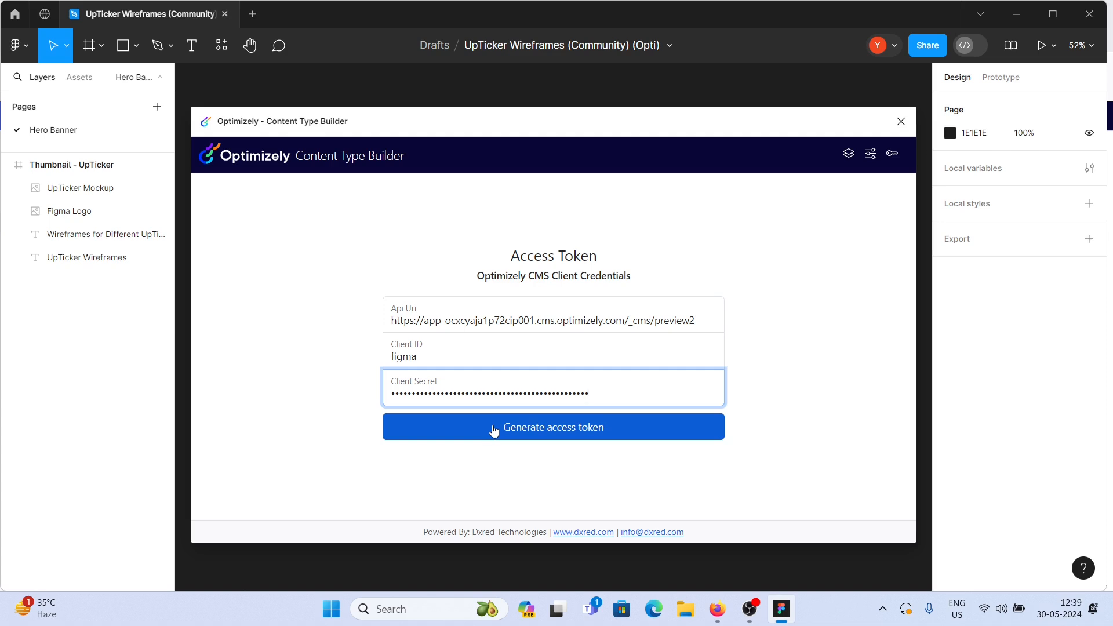
{"action": "left_click", "coordinate": [494, 429]}
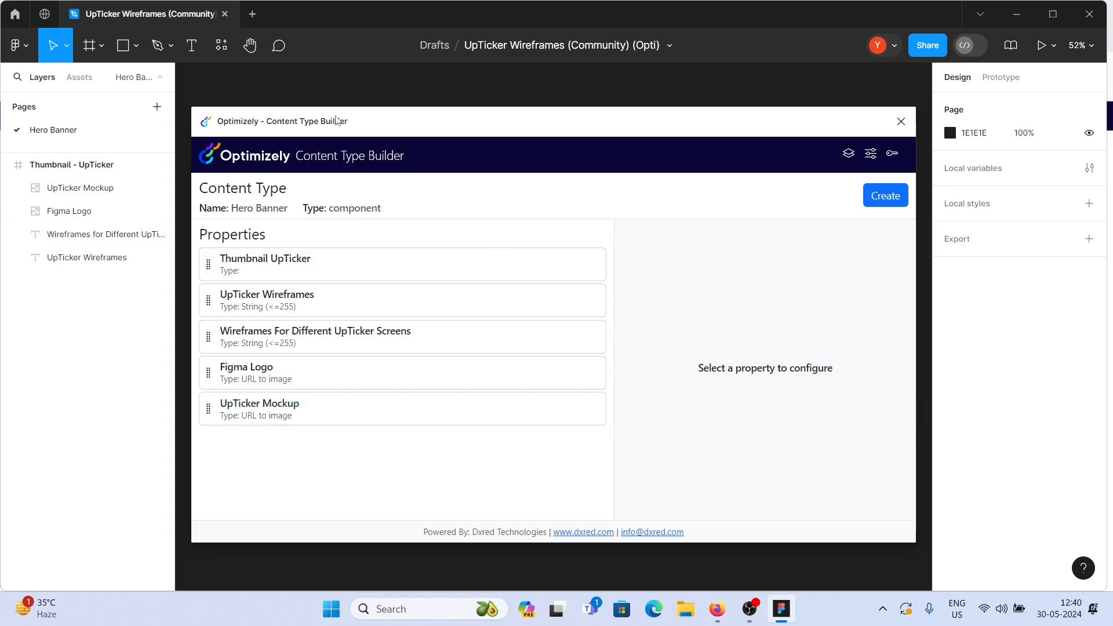
- Move the plugin window aside and select each layer of the thumbnail frame to compare with the properties
{"action": "left_click_drag", "start_coordinate": [344, 121], "coordinate": [554, 120]}
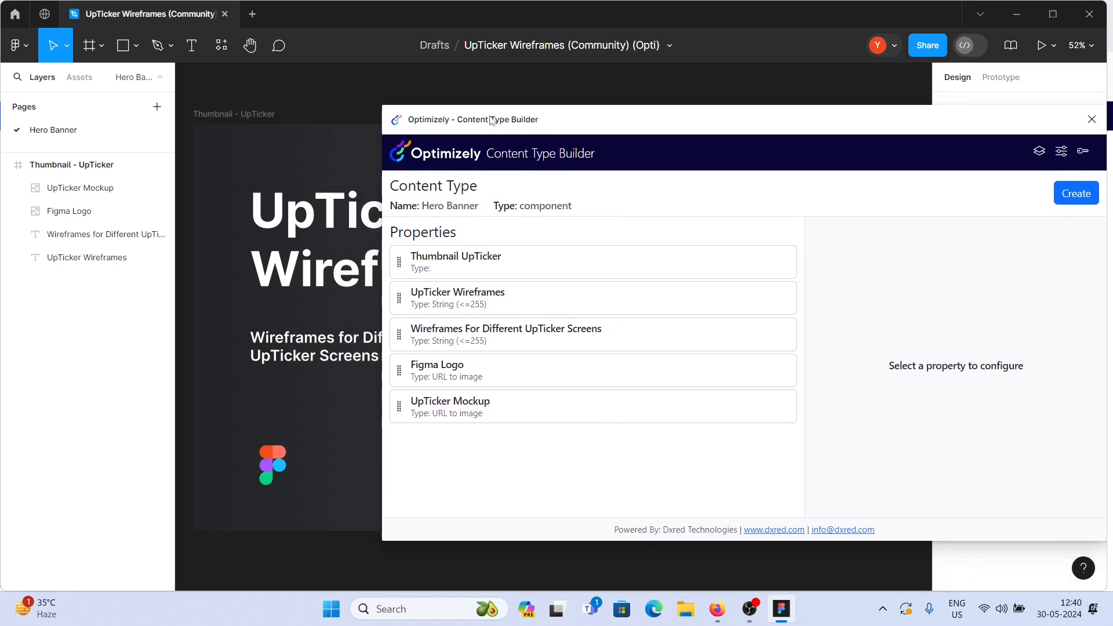
{"action": "left_click", "coordinate": [65, 197]}
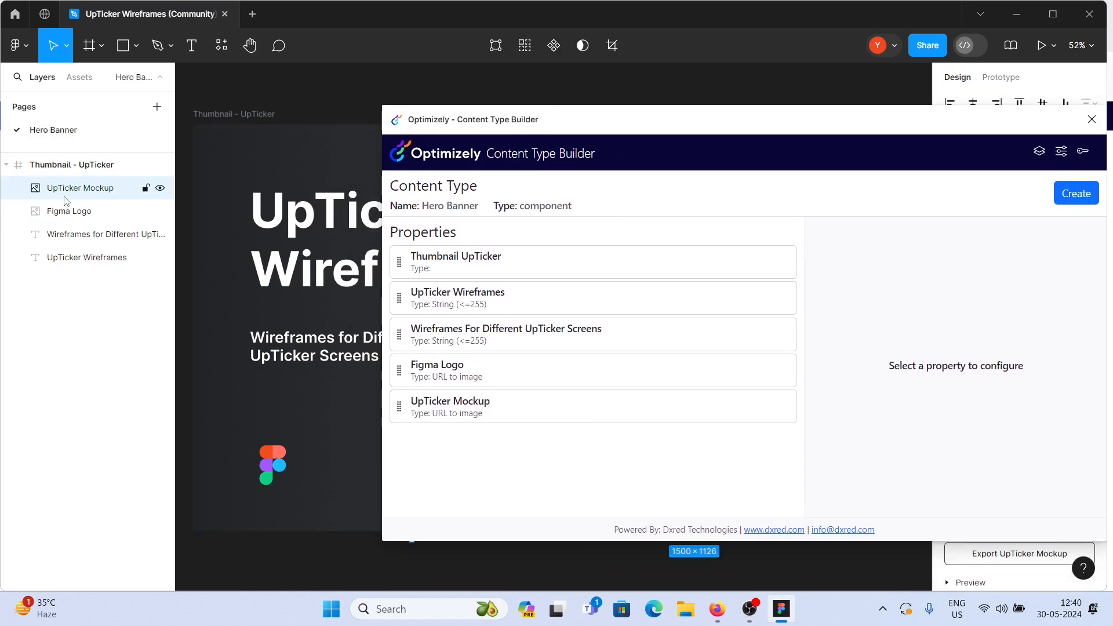
{"action": "left_click_drag", "start_coordinate": [566, 123], "coordinate": [613, 260]}
{"action": "left_click", "coordinate": [98, 216]}
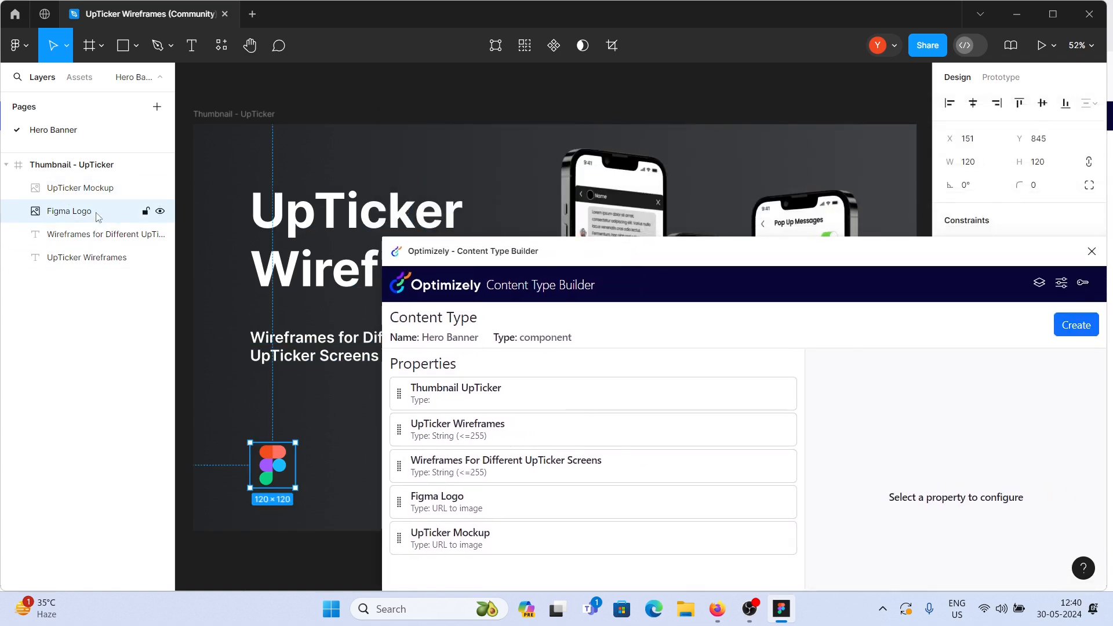
{"action": "left_click", "coordinate": [91, 241]}
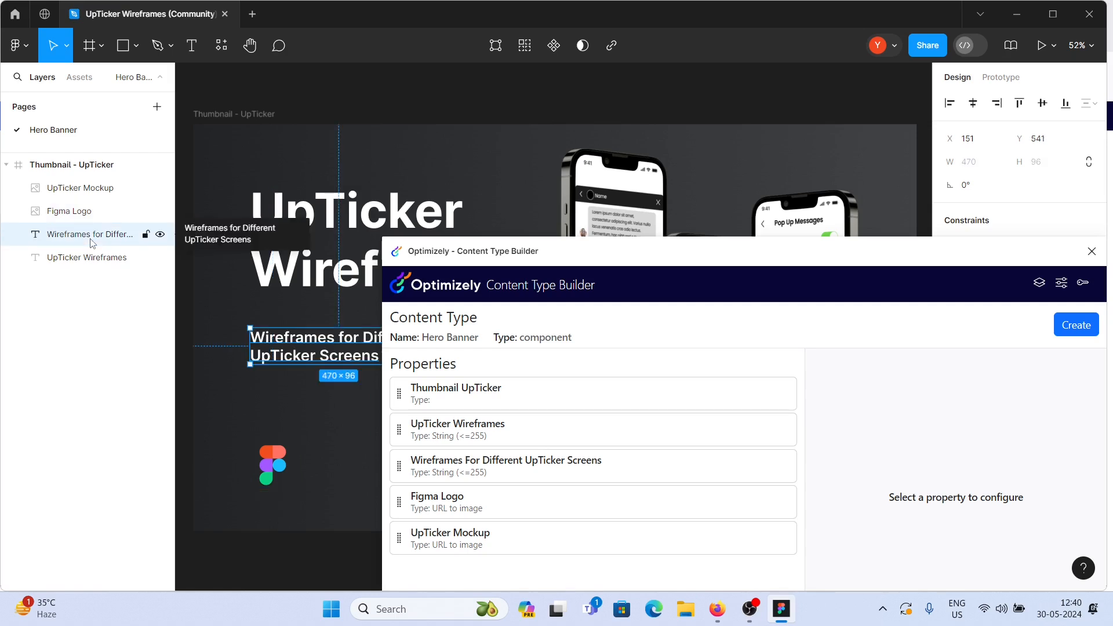
{"action": "left_click", "coordinate": [88, 262]}
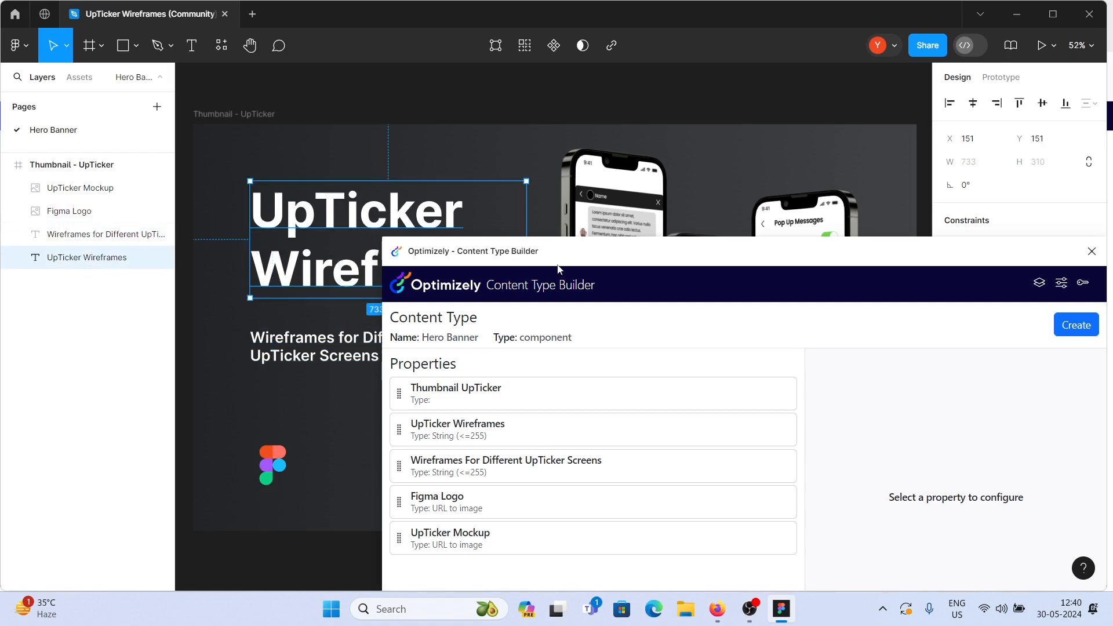
{"action": "left_click_drag", "start_coordinate": [572, 260], "coordinate": [545, 138]}
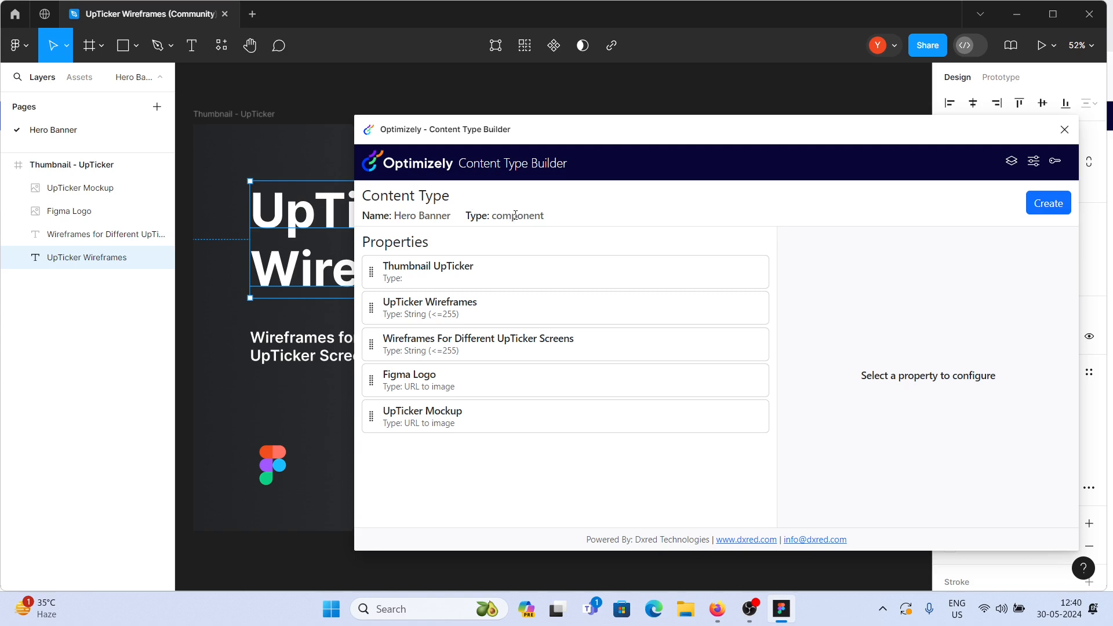
- Inspect the configuration of each listed content type property
{"action": "left_click", "coordinate": [442, 306]}
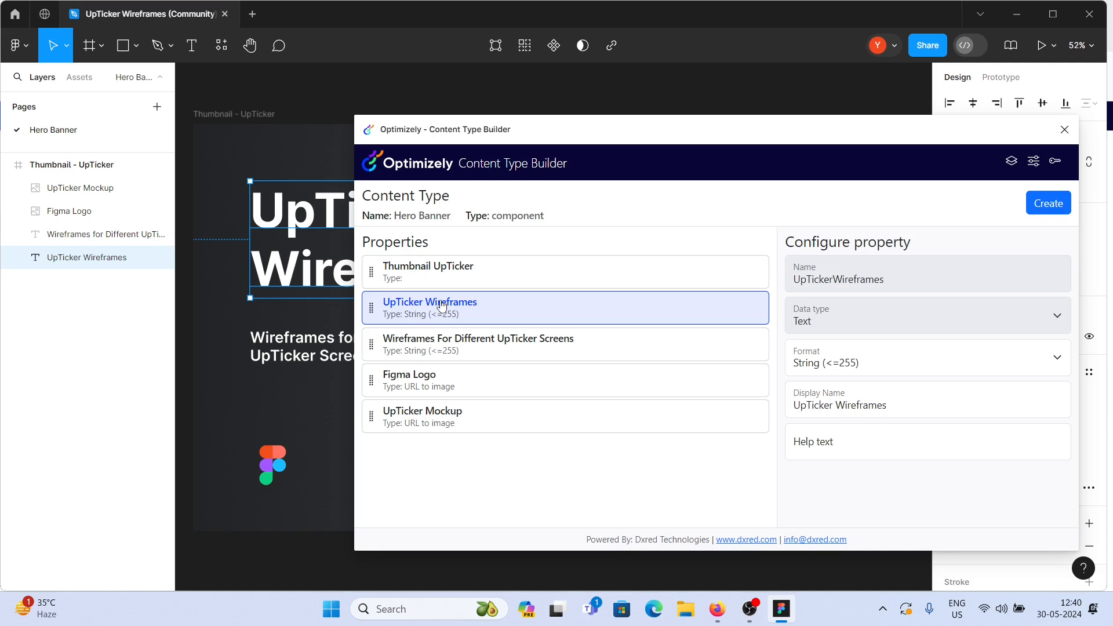
{"action": "left_click", "coordinate": [434, 349]}
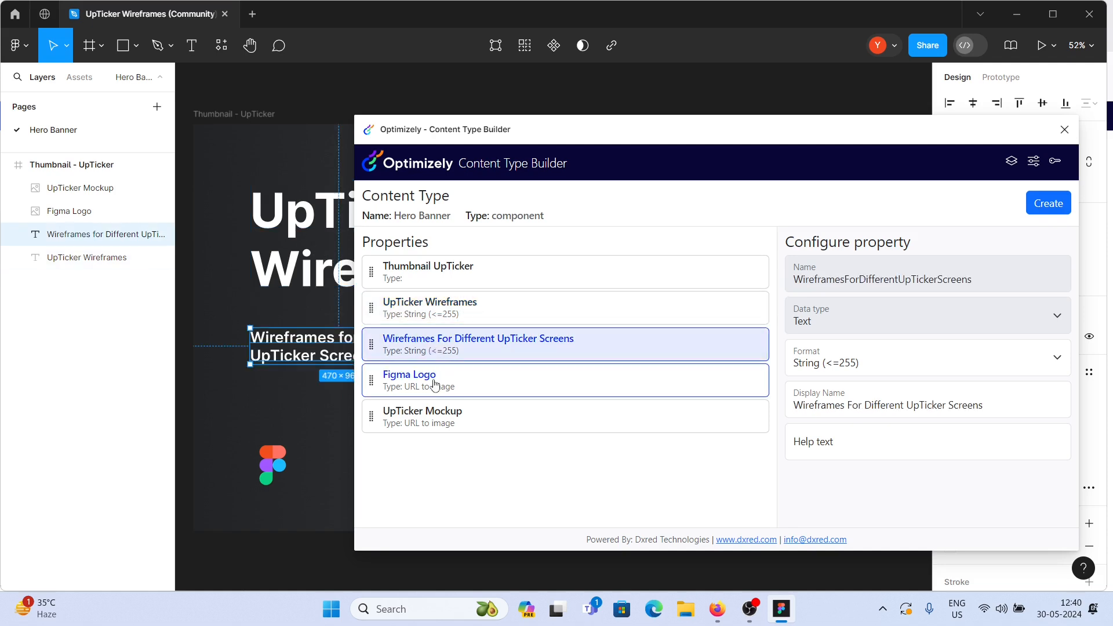
{"action": "left_click", "coordinate": [436, 384]}
{"action": "left_click", "coordinate": [443, 424]}
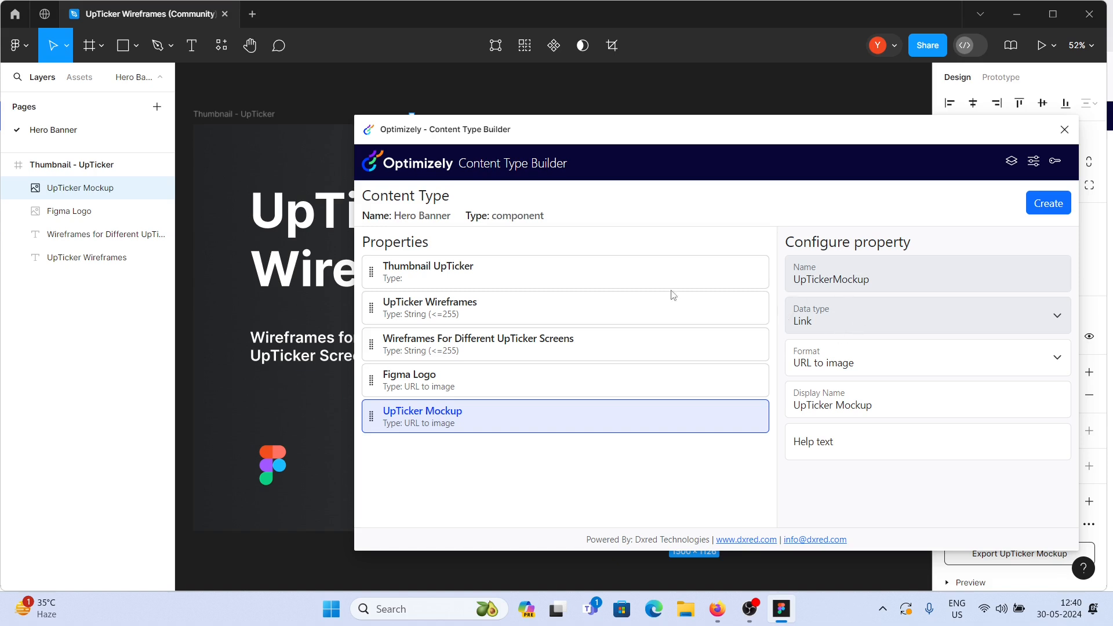
- Set the display name of the UpTicker Wireframes property to Title
{"action": "left_click", "coordinate": [463, 307]}
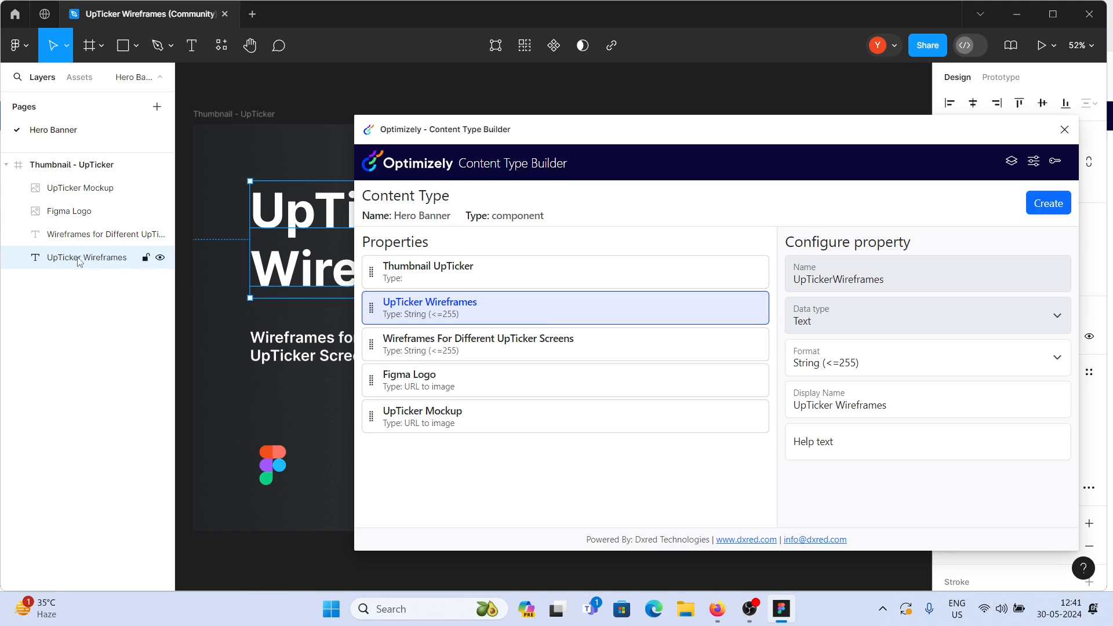
{"action": "triple_click", "coordinate": [860, 405]}
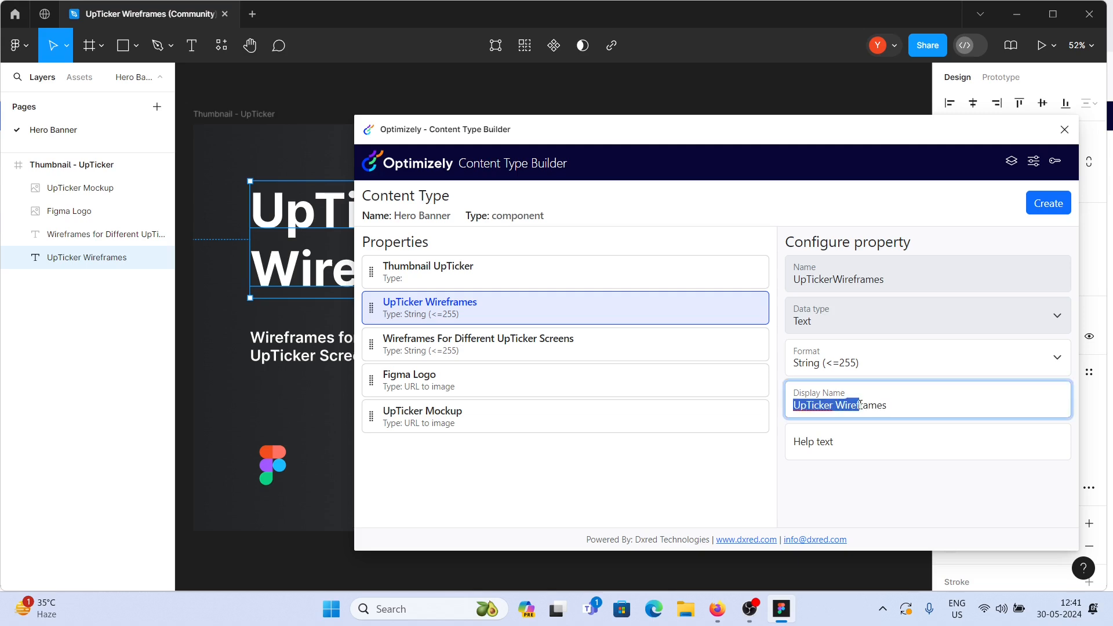
{"action": "type", "text": "Tramesitl"}
{"action": "triple_click", "coordinate": [860, 403]}
{"action": "type", "text": "Title"}
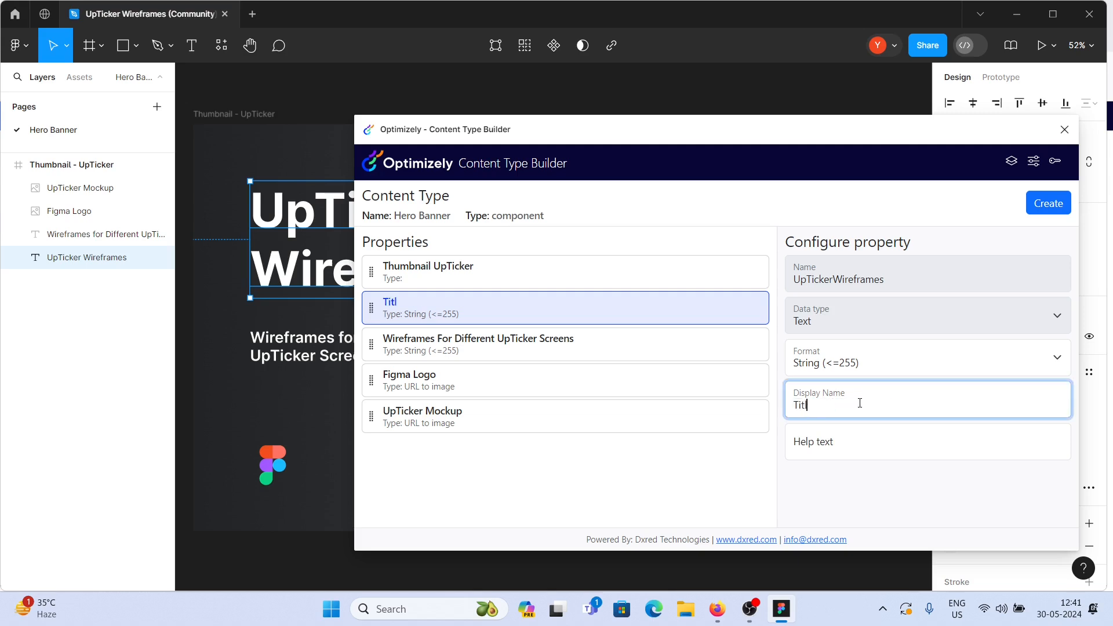
- Set the display name of the Wireframes For Different UpTicker Screens property to Description
{"action": "left_click", "coordinate": [448, 342]}
{"action": "triple_click", "coordinate": [871, 405]}
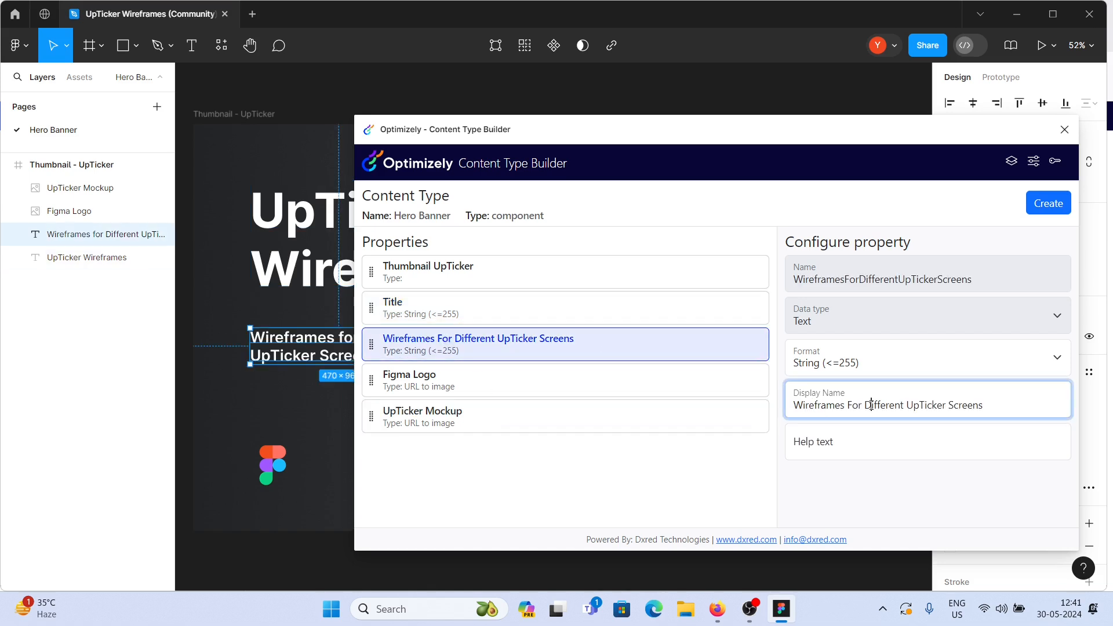
{"action": "type", "text": "Descrop"}
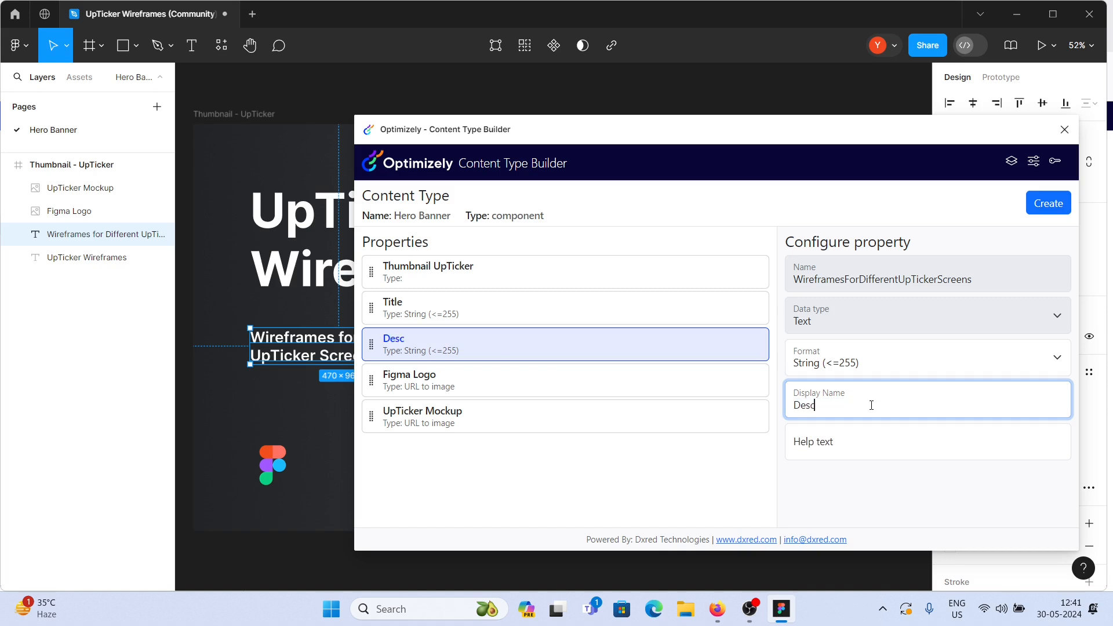
{"action": "key", "text": "BackSpace"}
{"action": "key", "text": "BackSpace"}
{"action": "type", "text": "iption"}
- Set the display name of the UpTicker Mockup property to Hero image
{"action": "left_click", "coordinate": [584, 375]}
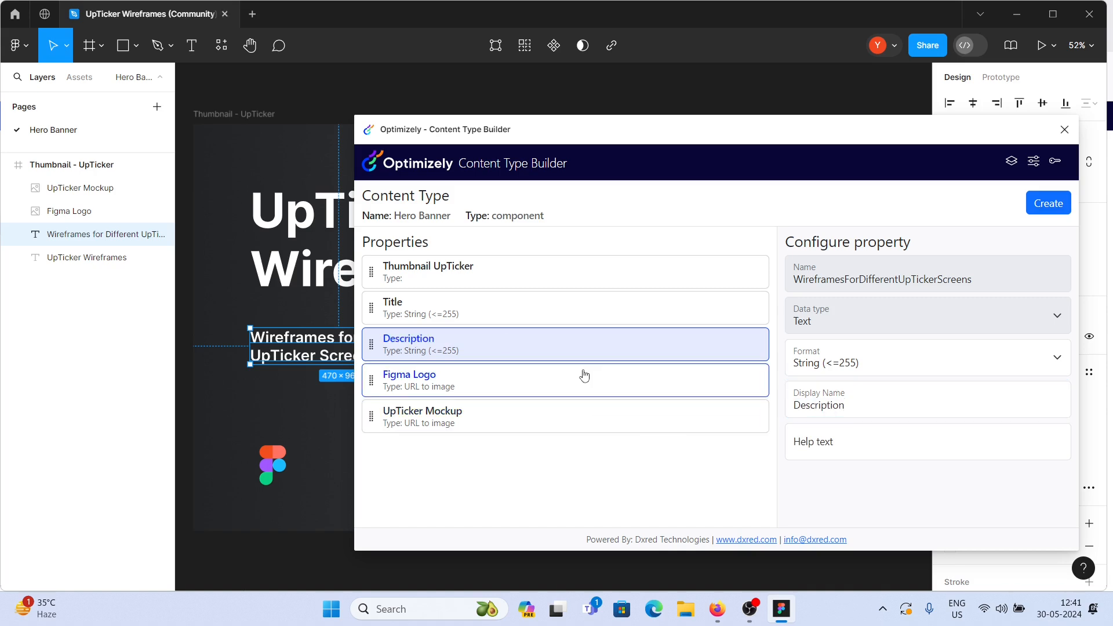
{"action": "left_click", "coordinate": [525, 422]}
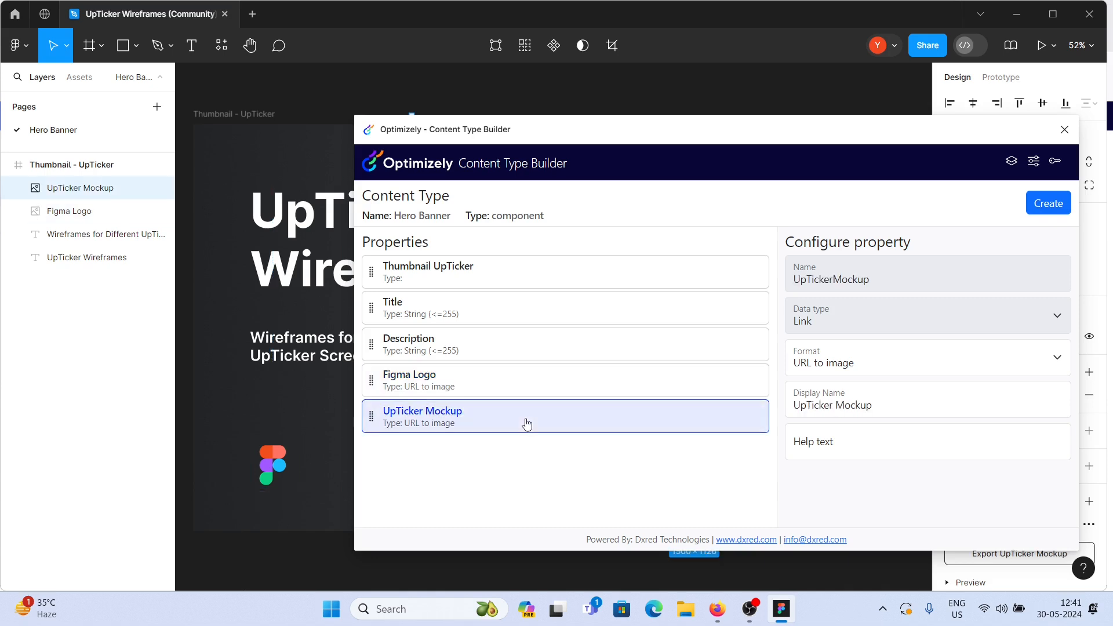
{"action": "triple_click", "coordinate": [890, 409]}
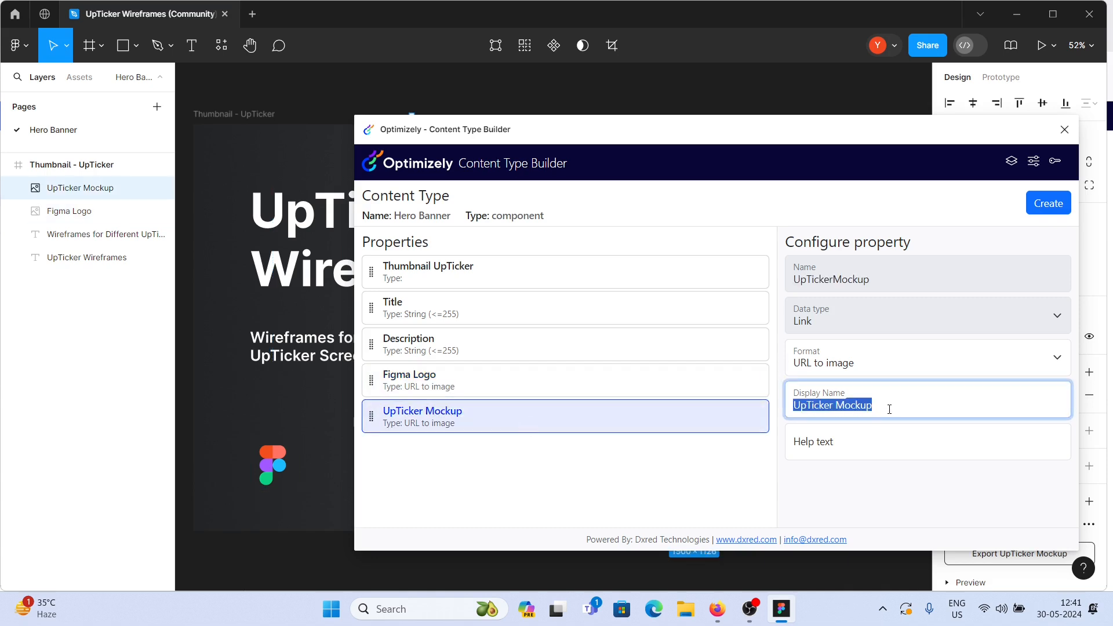
{"action": "type", "text": "Hero i"}
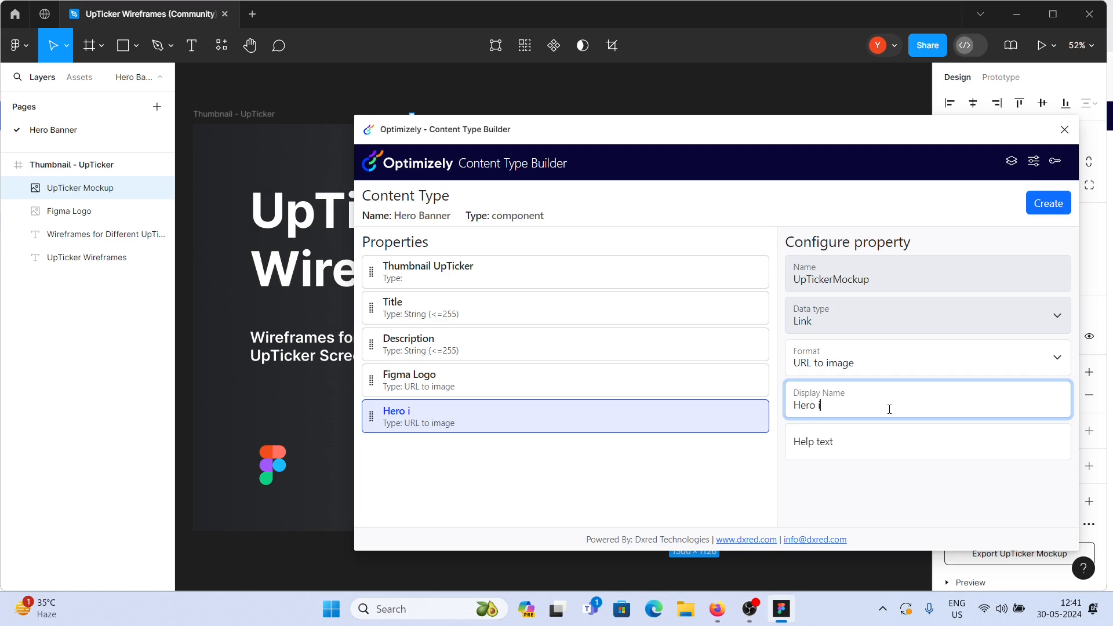
{"action": "type", "text": "mage"}
{"action": "left_click", "coordinate": [676, 493]}
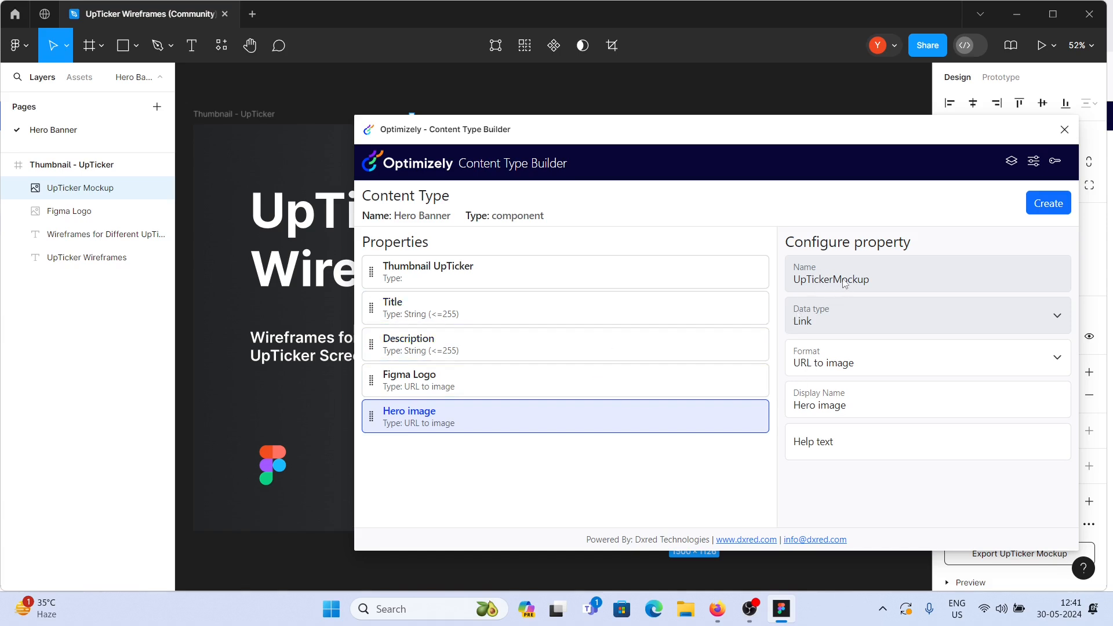
- Rename the UpTicker Wireframes text layer to Title
{"action": "left_click", "coordinate": [531, 309]}
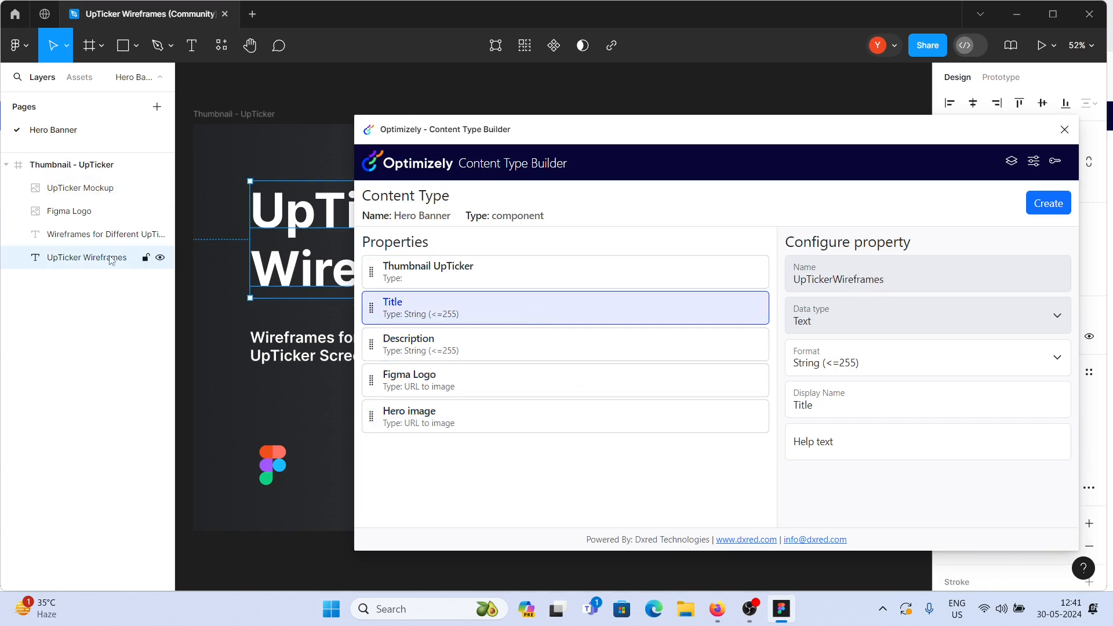
{"action": "double_click", "coordinate": [88, 258]}
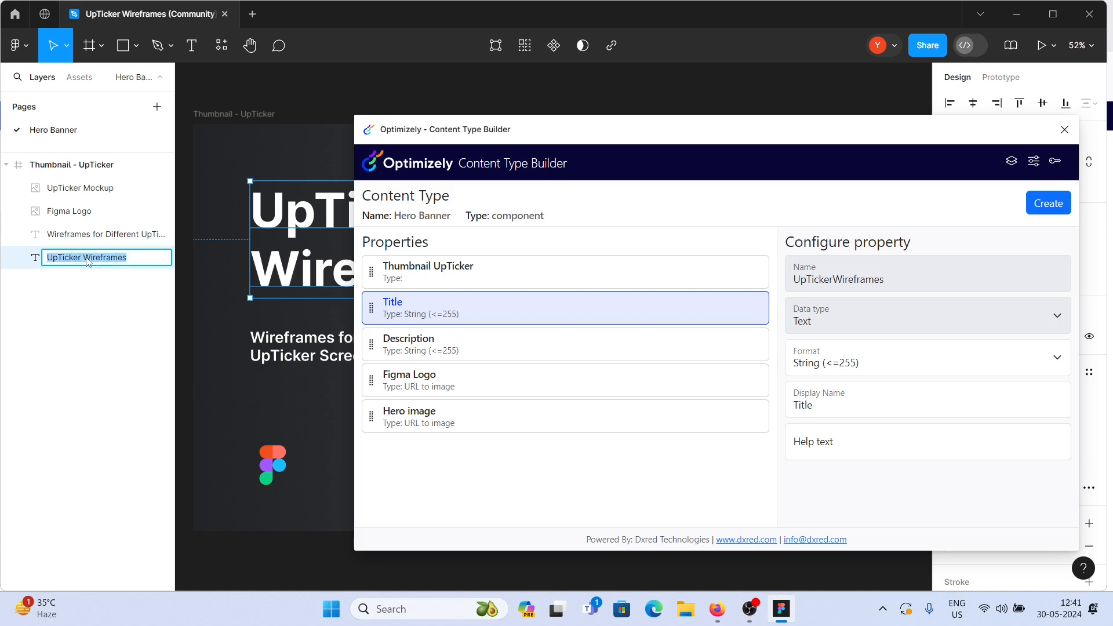
{"action": "type", "text": "Titl"}
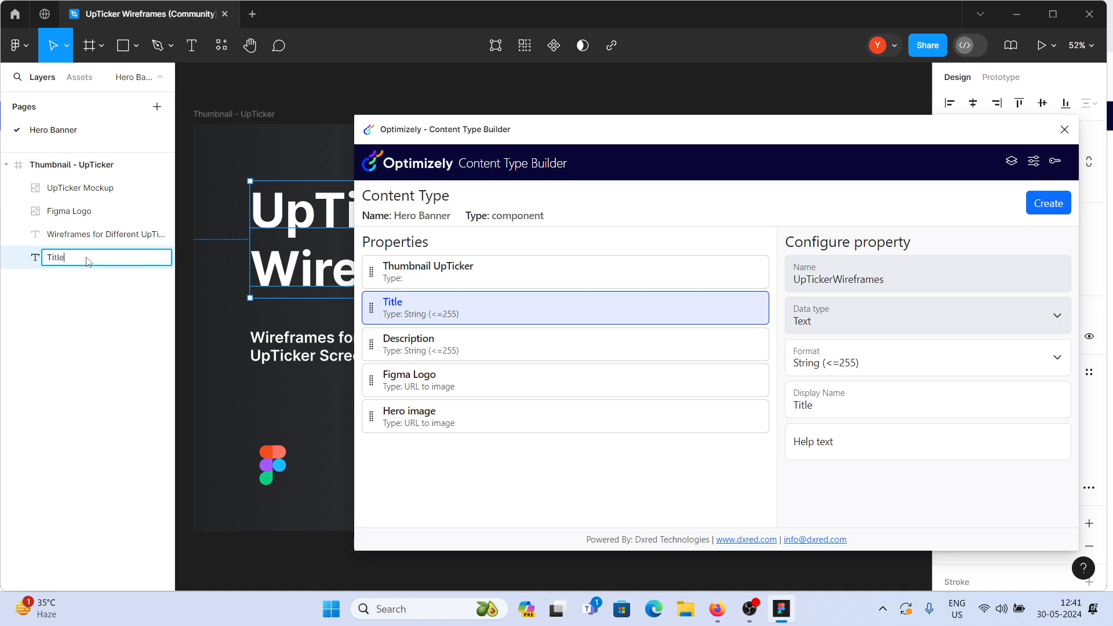
{"action": "type", "text": "e"}
{"action": "key", "text": "Return"}
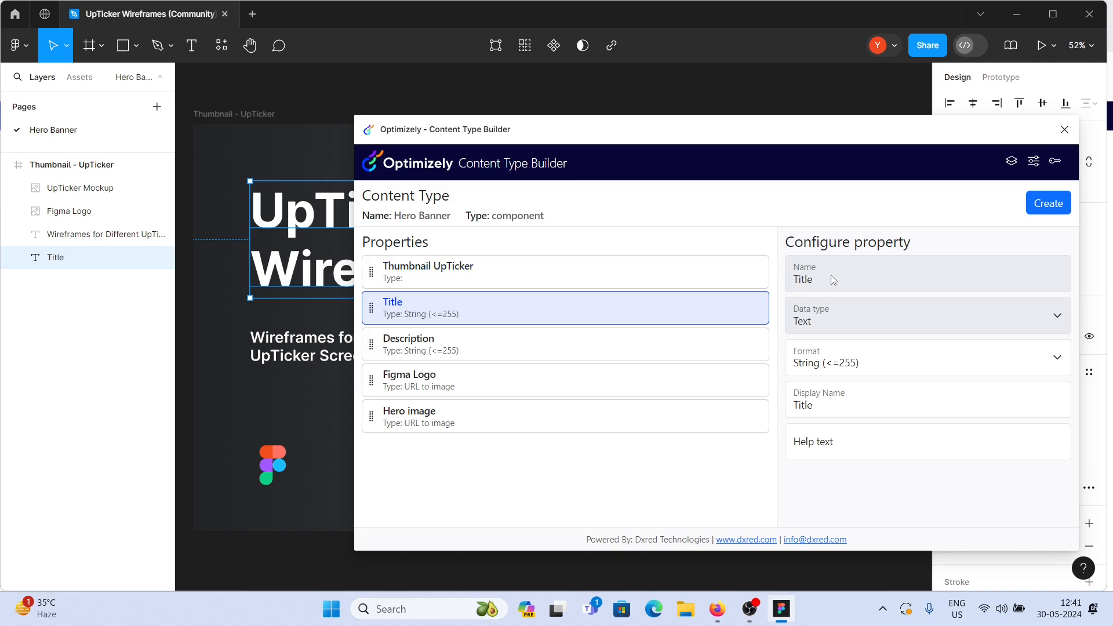
- Rename the Wireframes for Different UpTicker Screens text layer to Description
{"action": "left_click", "coordinate": [431, 356]}
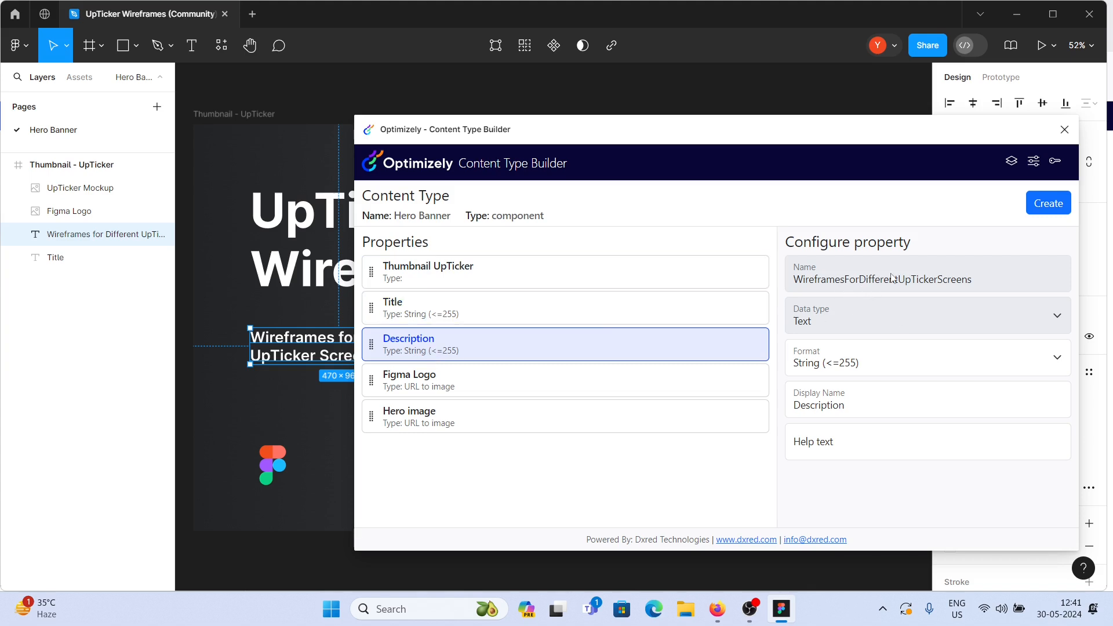
{"action": "double_click", "coordinate": [69, 237]}
{"action": "type", "text": "Description"}
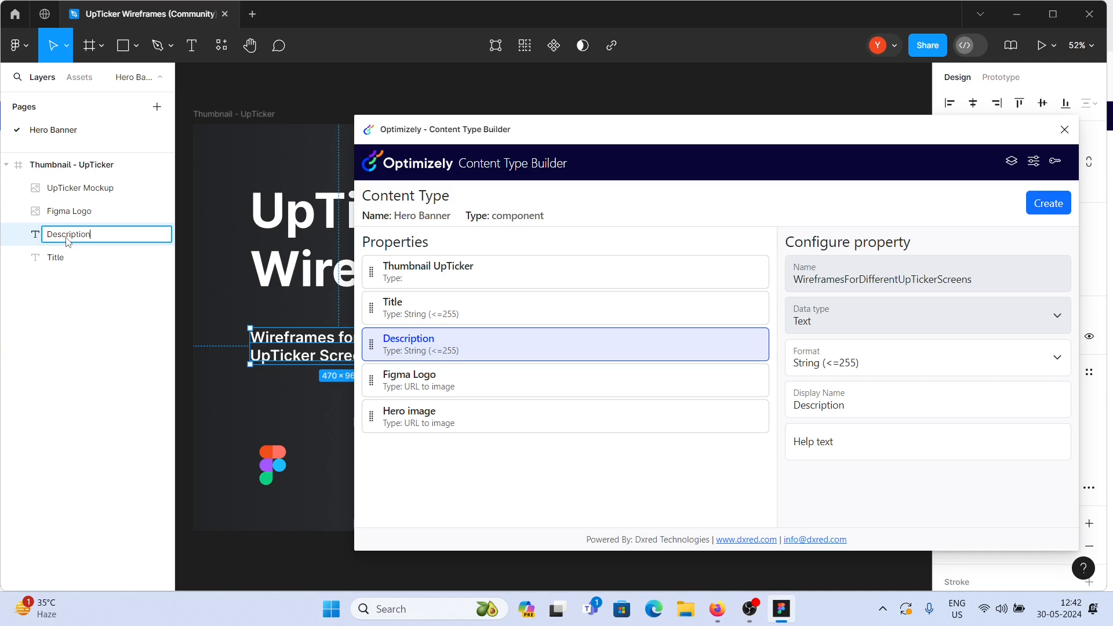
{"action": "key", "text": "Return"}
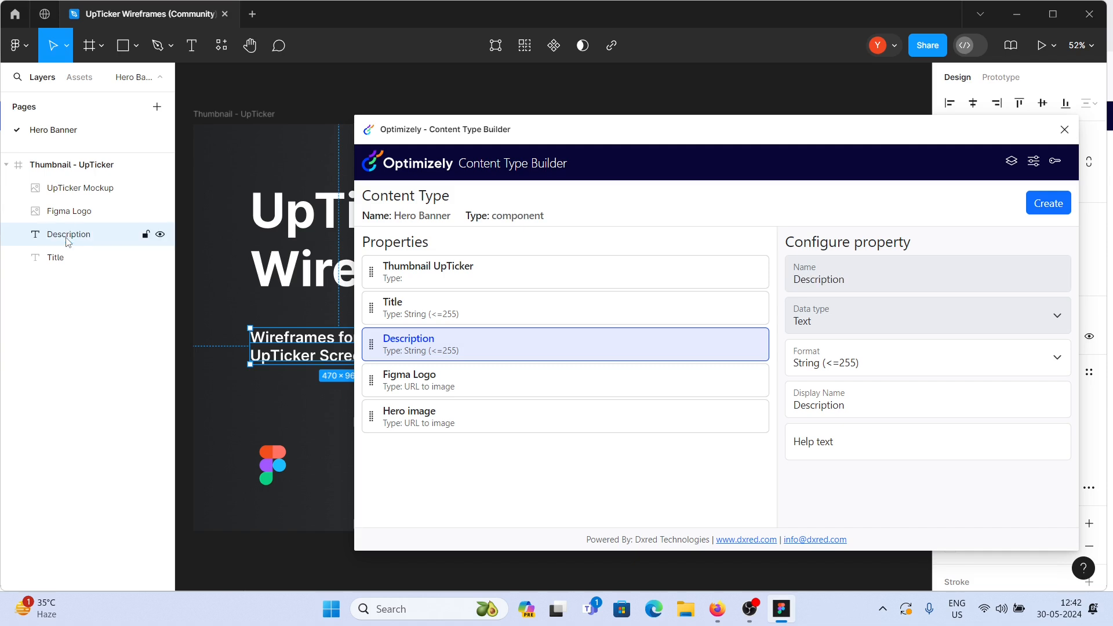
- Rename the UpTicker Mockup image layer to Hero Image
{"action": "left_click", "coordinate": [426, 374]}
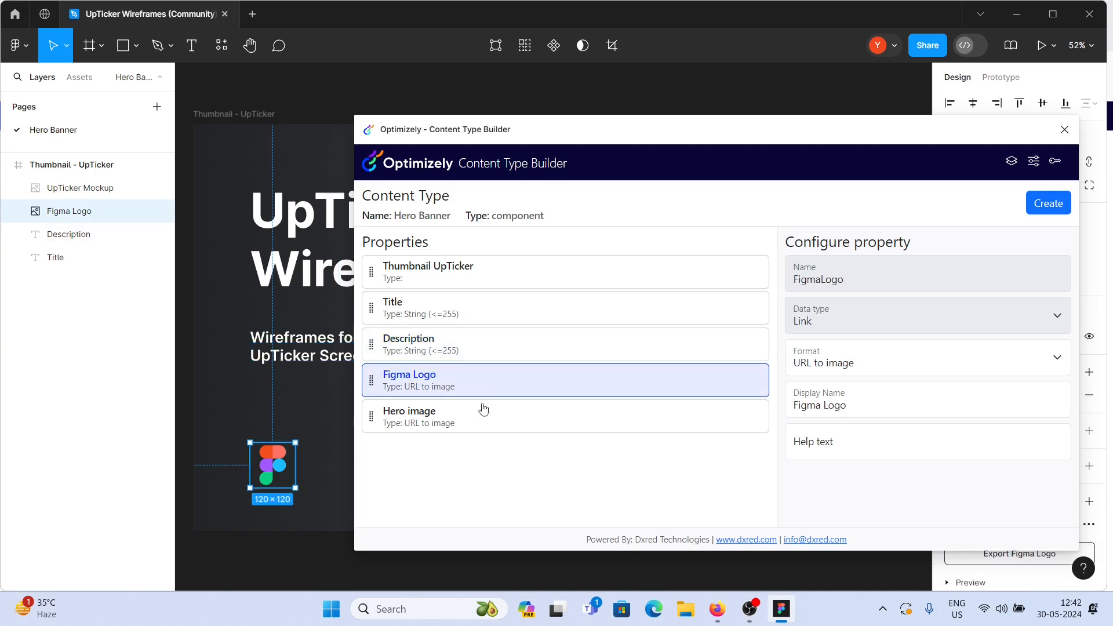
{"action": "left_click", "coordinate": [467, 420]}
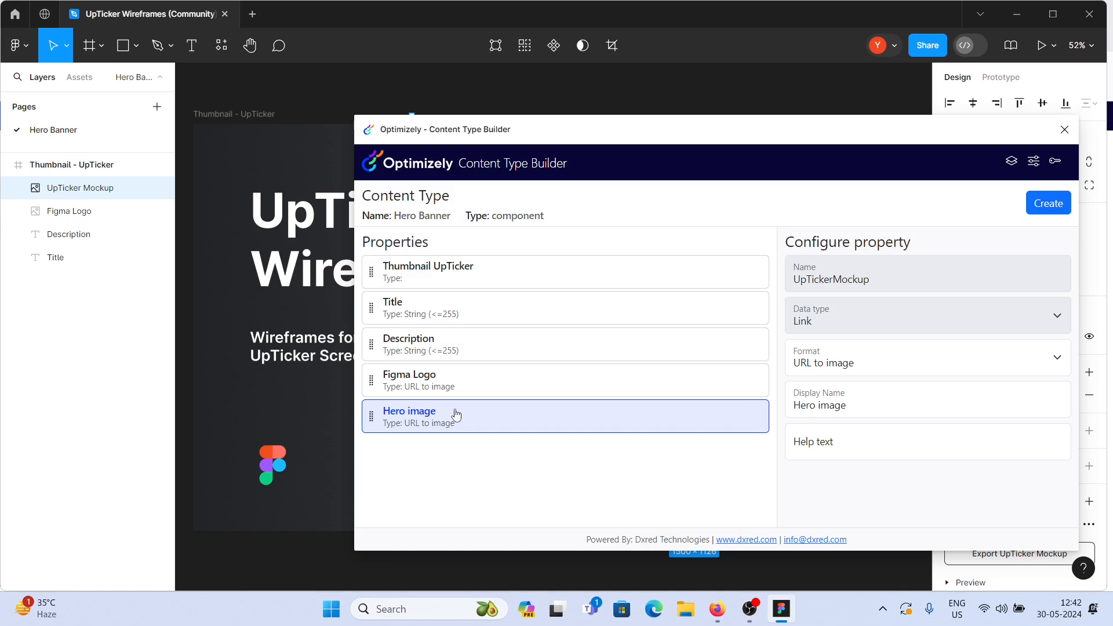
{"action": "double_click", "coordinate": [74, 190]}
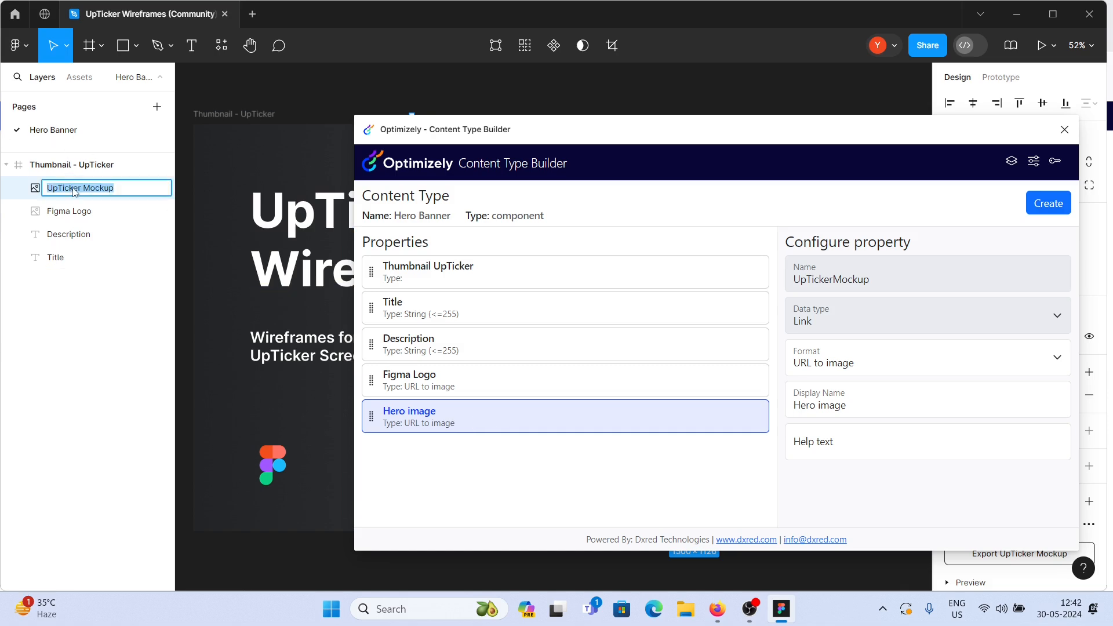
{"action": "type", "text": "HEro Image"}
{"action": "key", "text": "Return"}
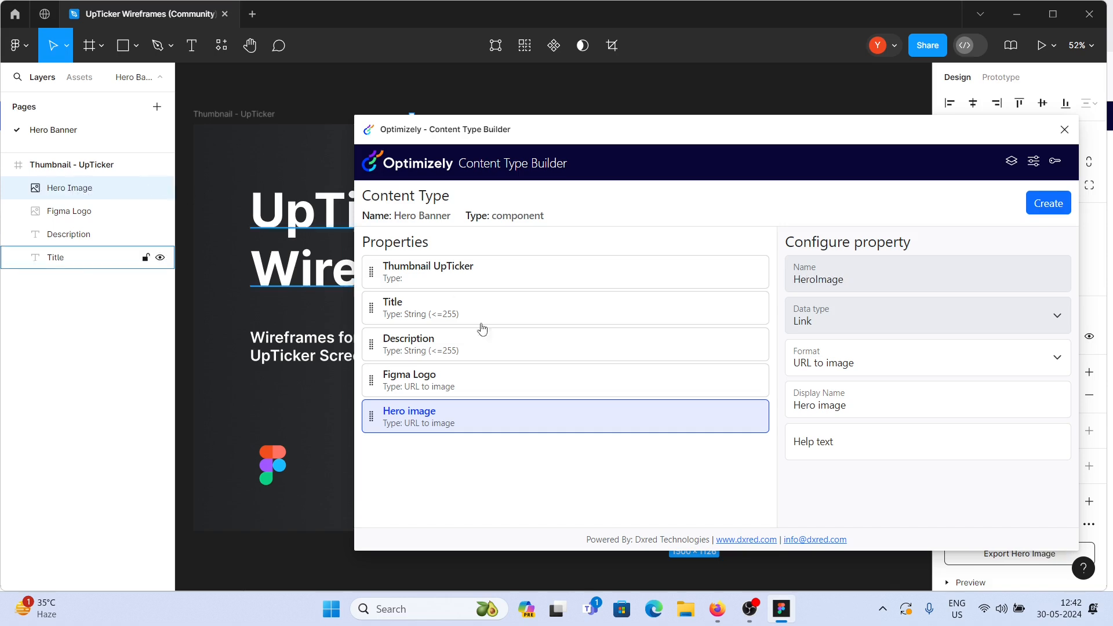
- Set the Thumbnail UpTicker property's data type to Choice and its display name to Is Hero
{"action": "left_click", "coordinate": [492, 276]}
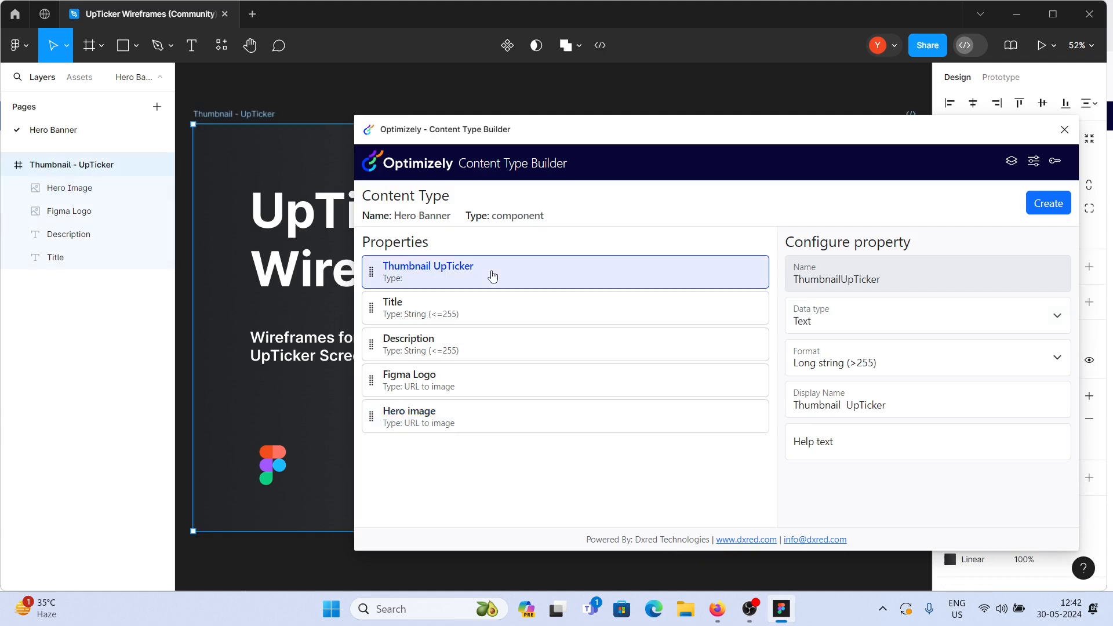
{"action": "left_click", "coordinate": [864, 319]}
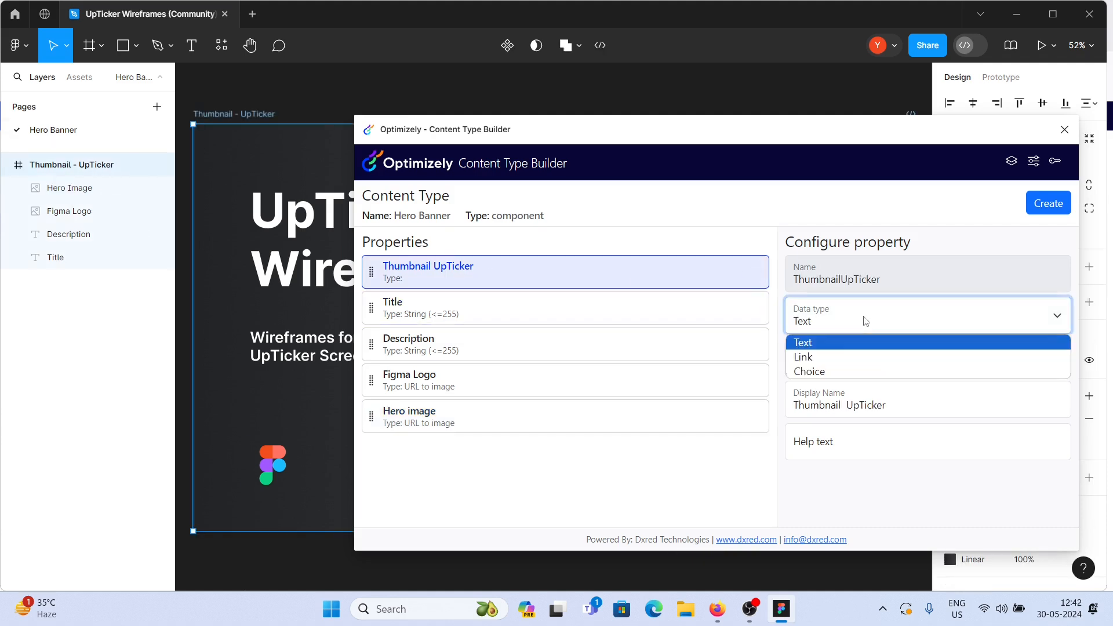
{"action": "left_click", "coordinate": [826, 372]}
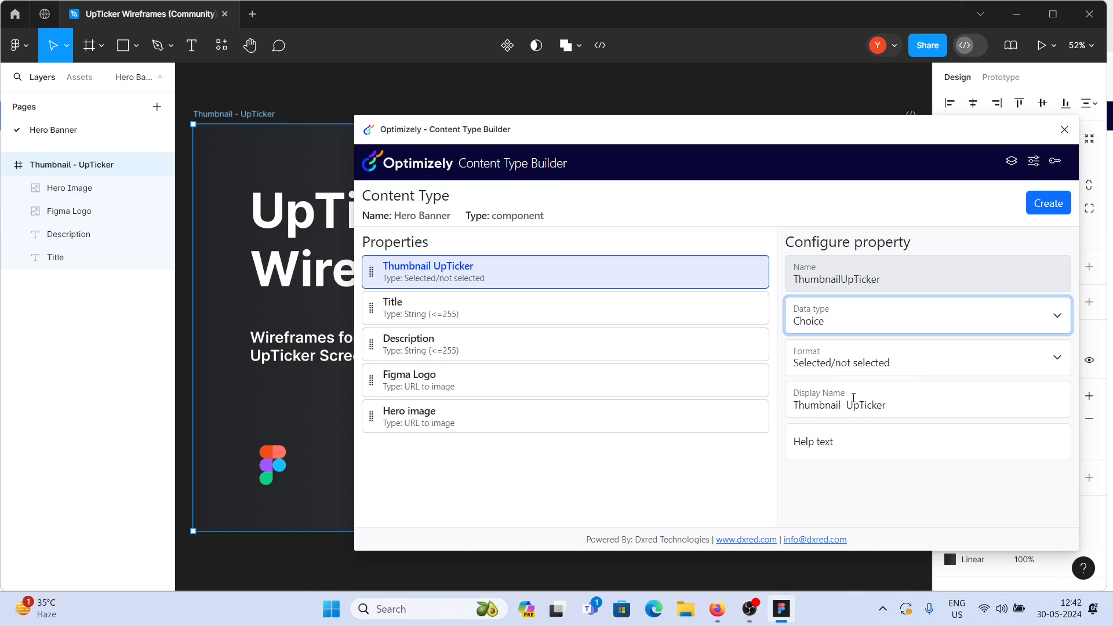
{"action": "triple_click", "coordinate": [907, 405]}
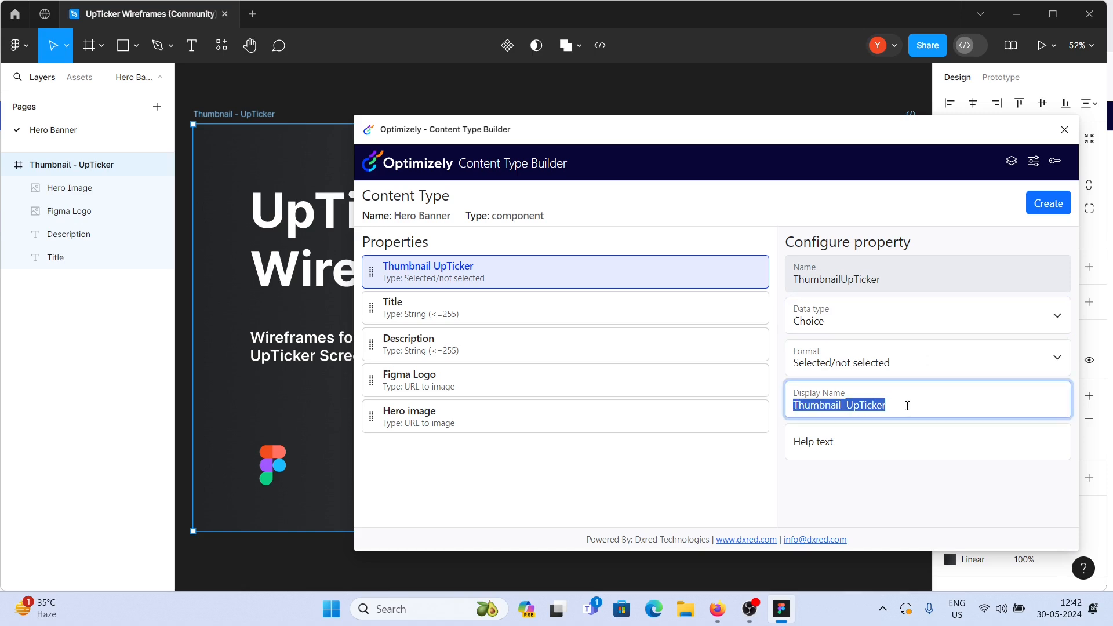
{"action": "type", "text": "Is Hero"}
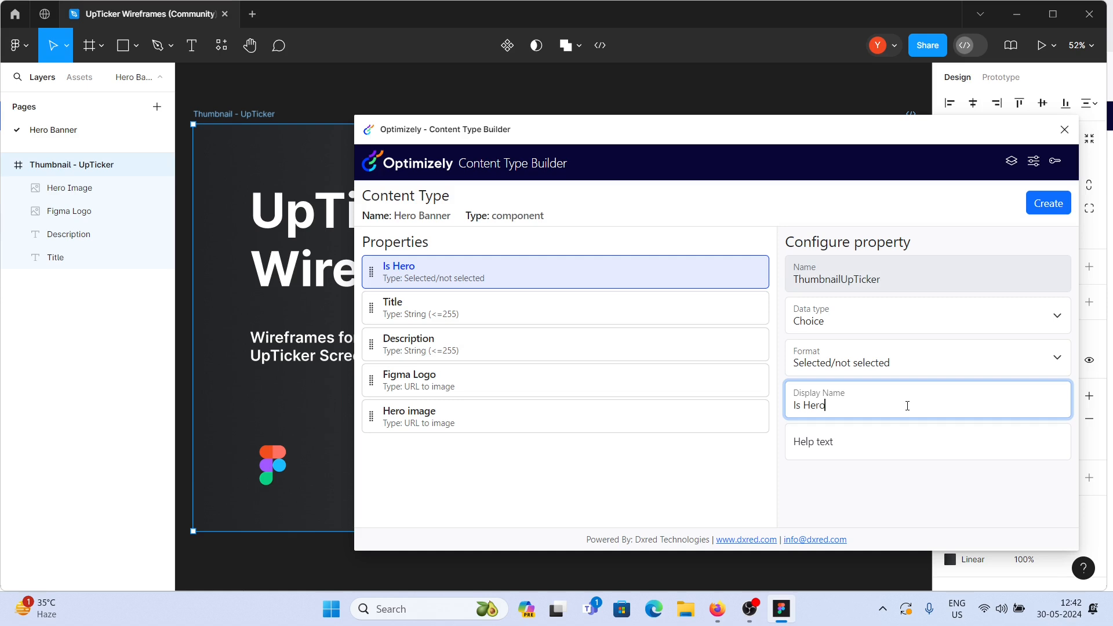
- Review the configurations of the Is Hero, Title and Description properties
{"action": "left_click", "coordinate": [493, 314]}
{"action": "left_click", "coordinate": [474, 347]}
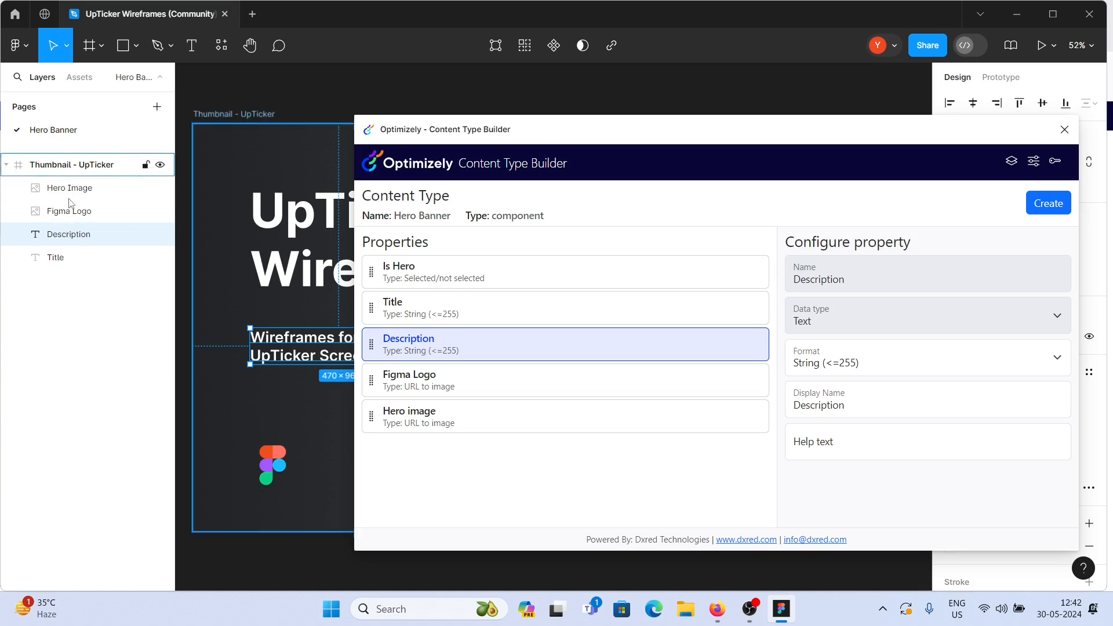
{"action": "left_click", "coordinate": [485, 270]}
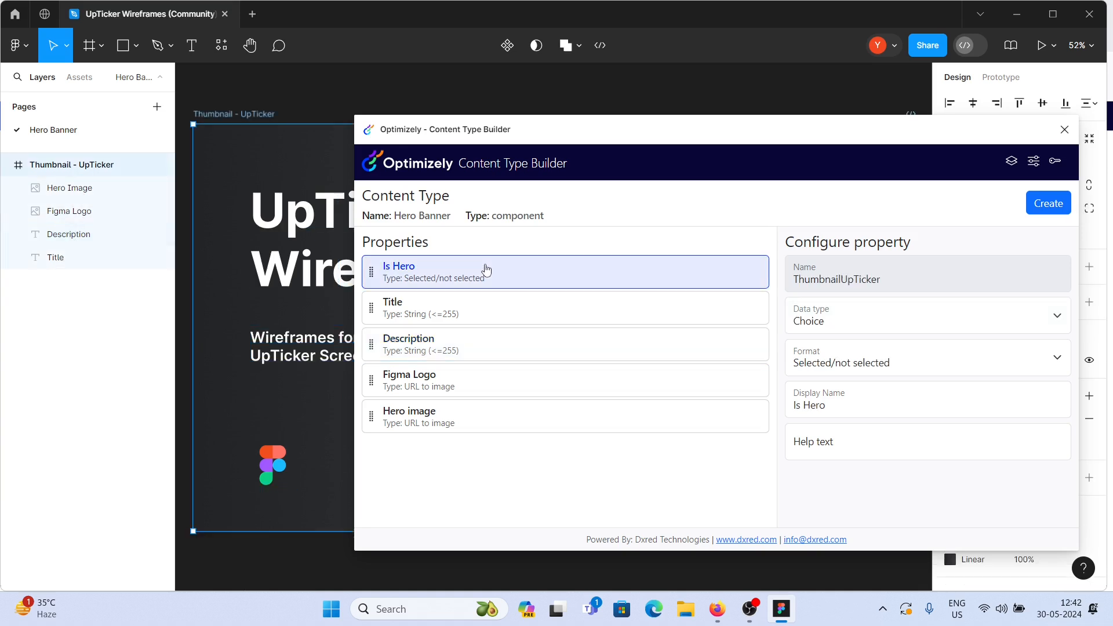
{"action": "left_click", "coordinate": [498, 311]}
{"action": "left_click", "coordinate": [493, 352]}
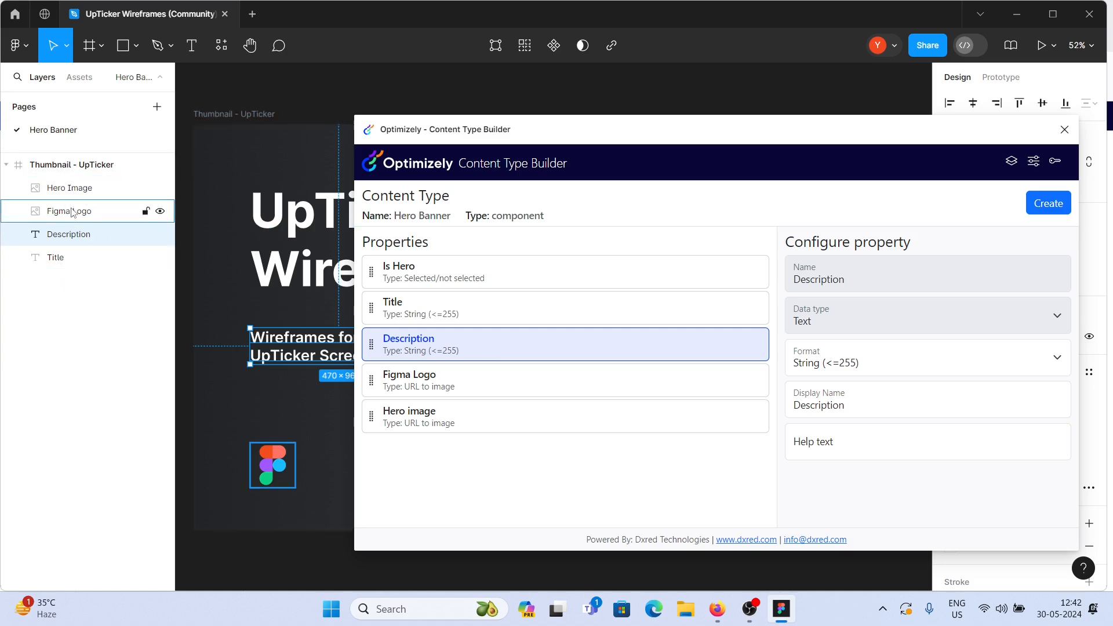
- Create the Hero Banner content type in Optimizely, leaving the plugin's layer name prefix filter empty
{"action": "left_click", "coordinate": [1034, 165]}
{"action": "left_click", "coordinate": [456, 257]}
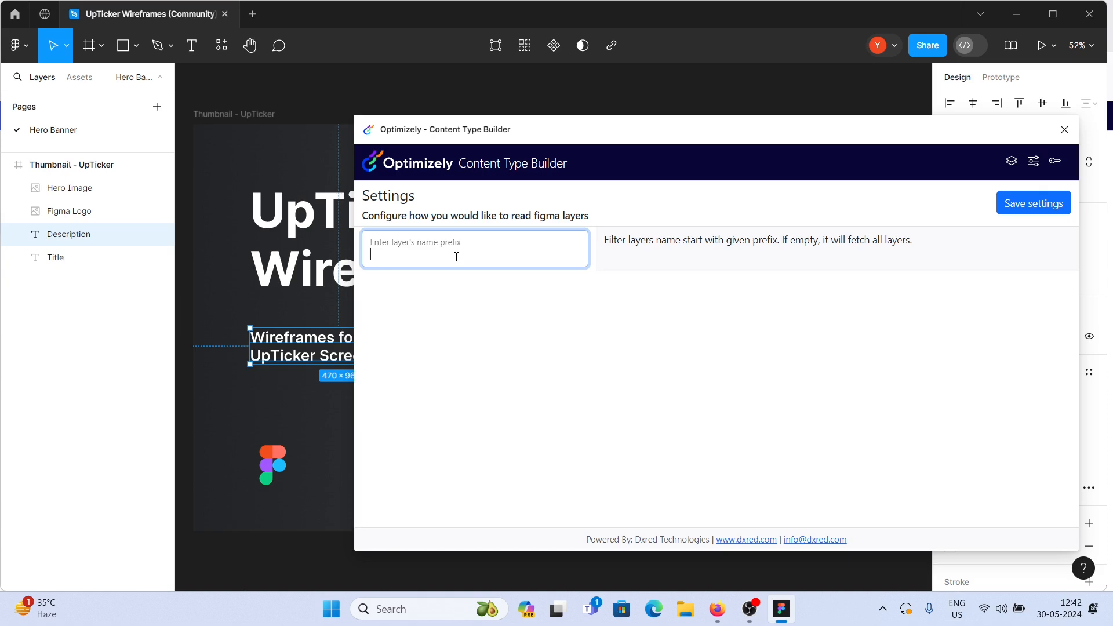
{"action": "left_click", "coordinate": [1012, 163]}
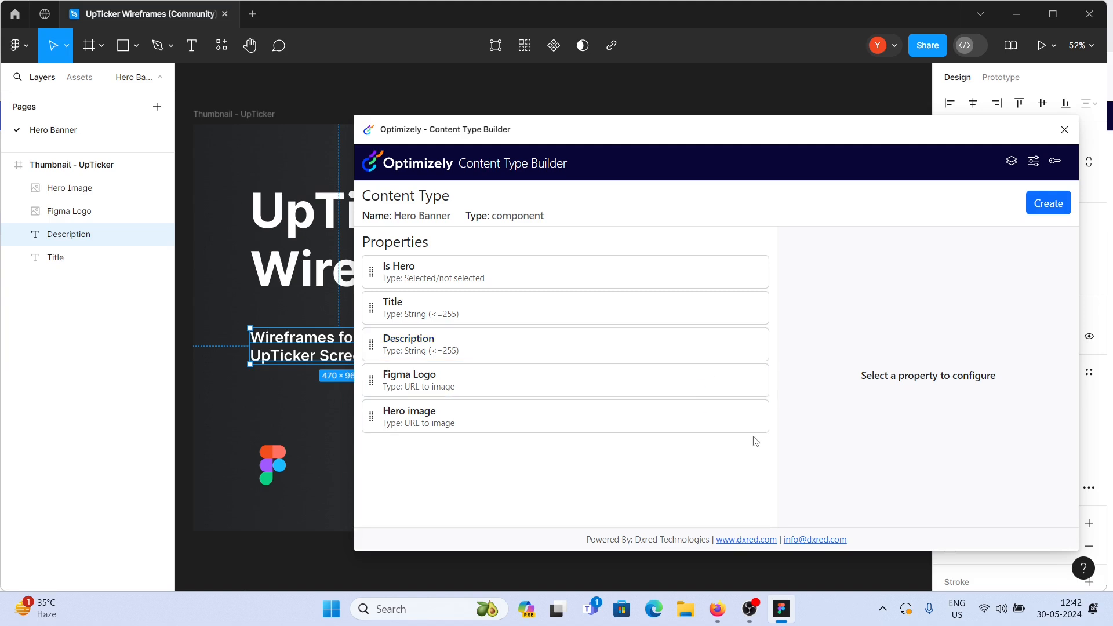
{"action": "left_click", "coordinate": [1042, 205]}
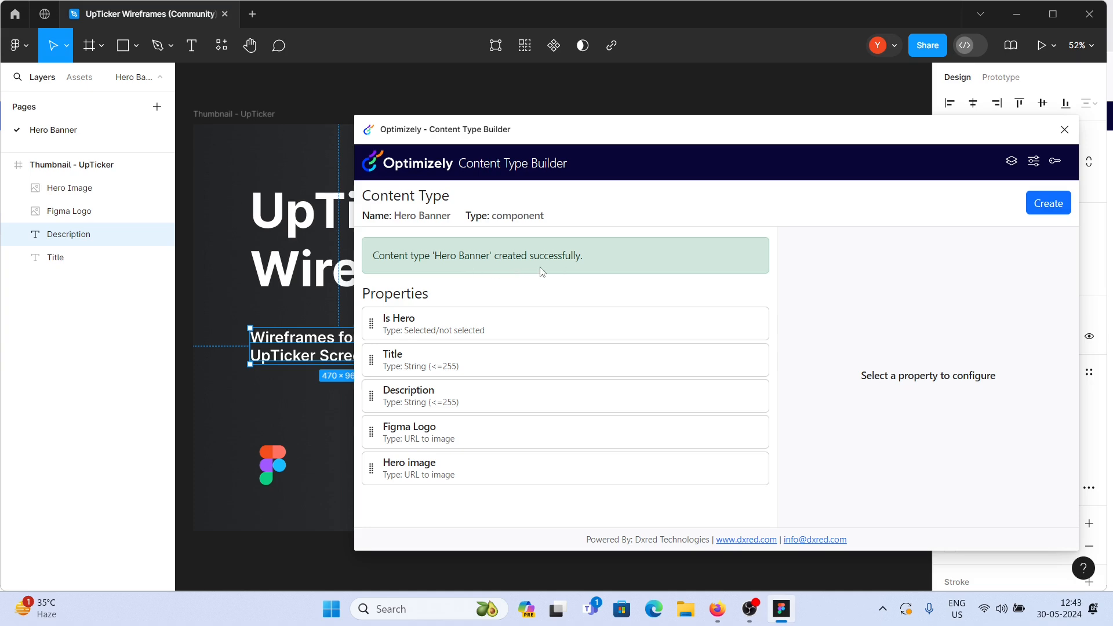
- Switch to the Optimizely CMS admin in the browser and inspect the Hero Banner content type's properties
{"action": "key", "text": "alt+Tab"}
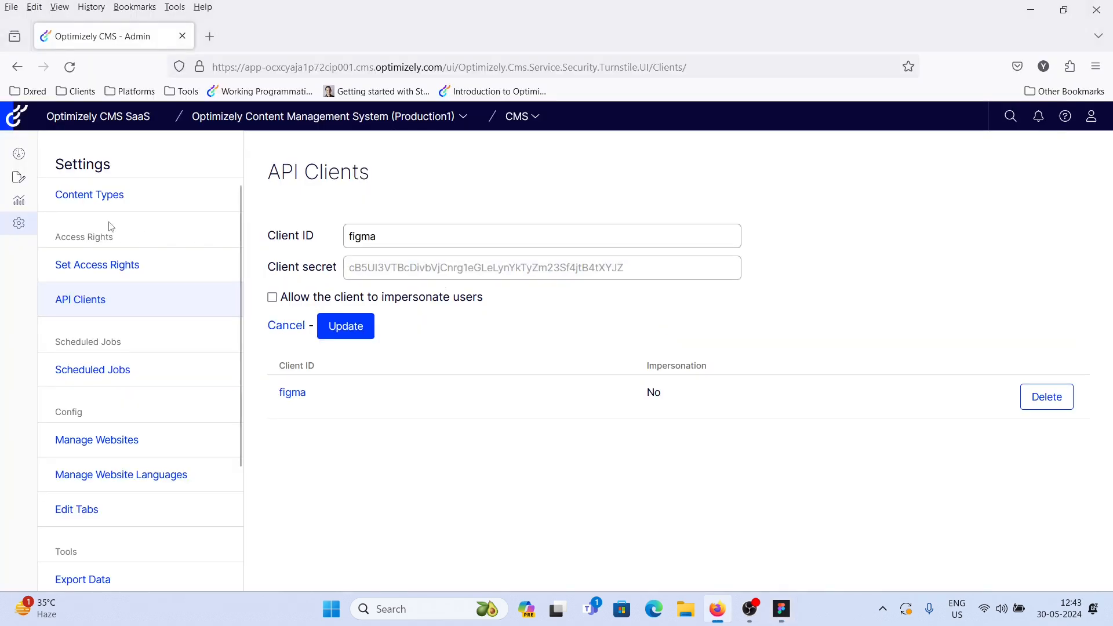
{"action": "left_click", "coordinate": [76, 196]}
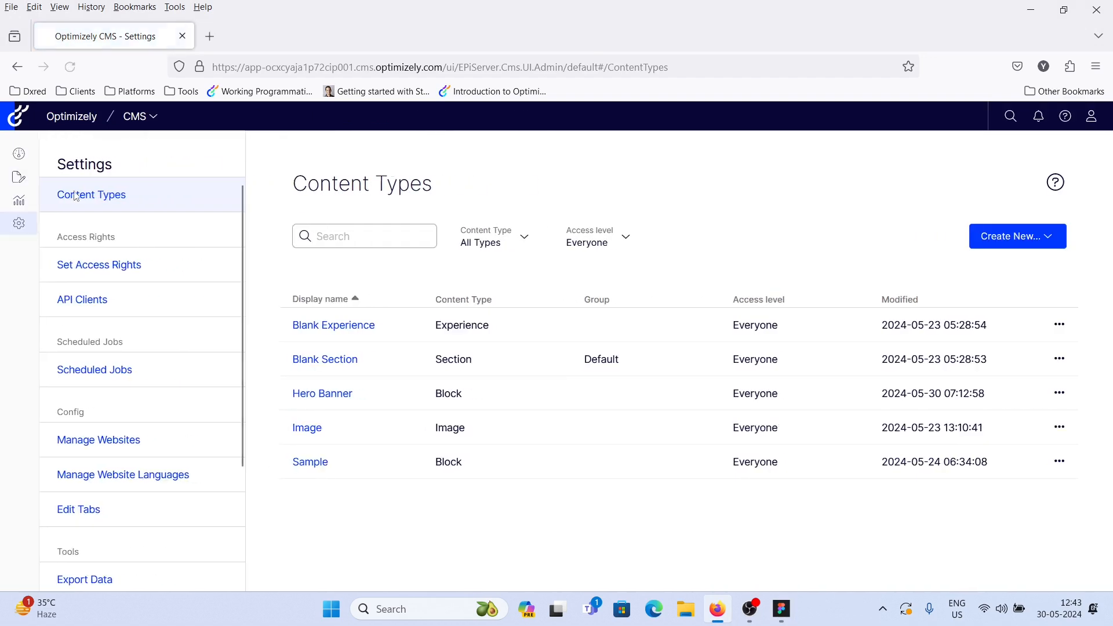
{"action": "left_click", "coordinate": [326, 395]}
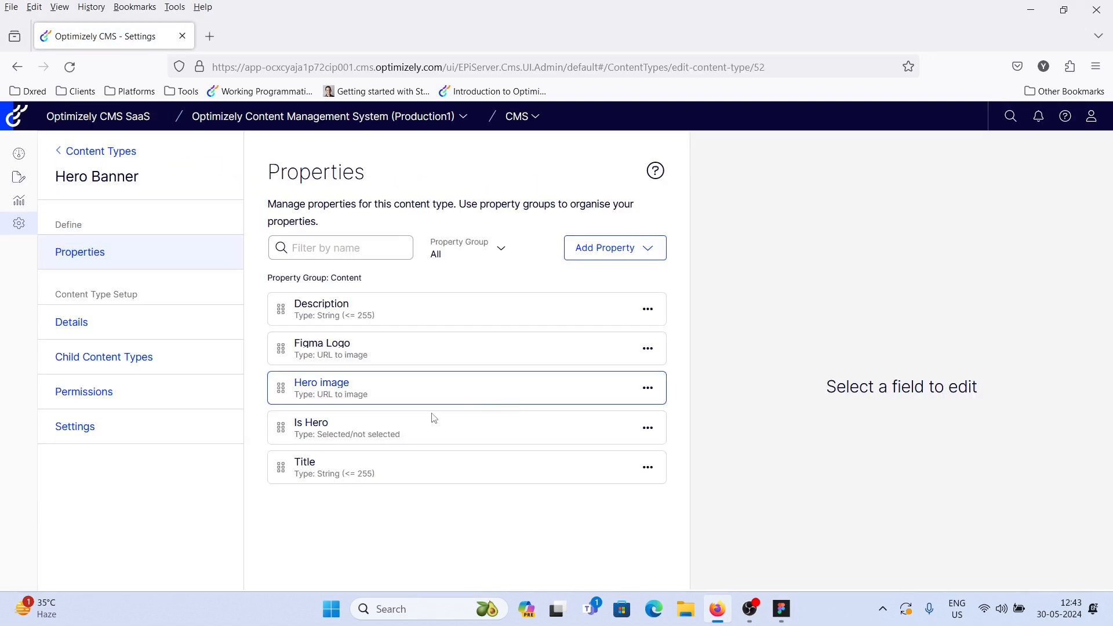
{"action": "left_click", "coordinate": [395, 440]}
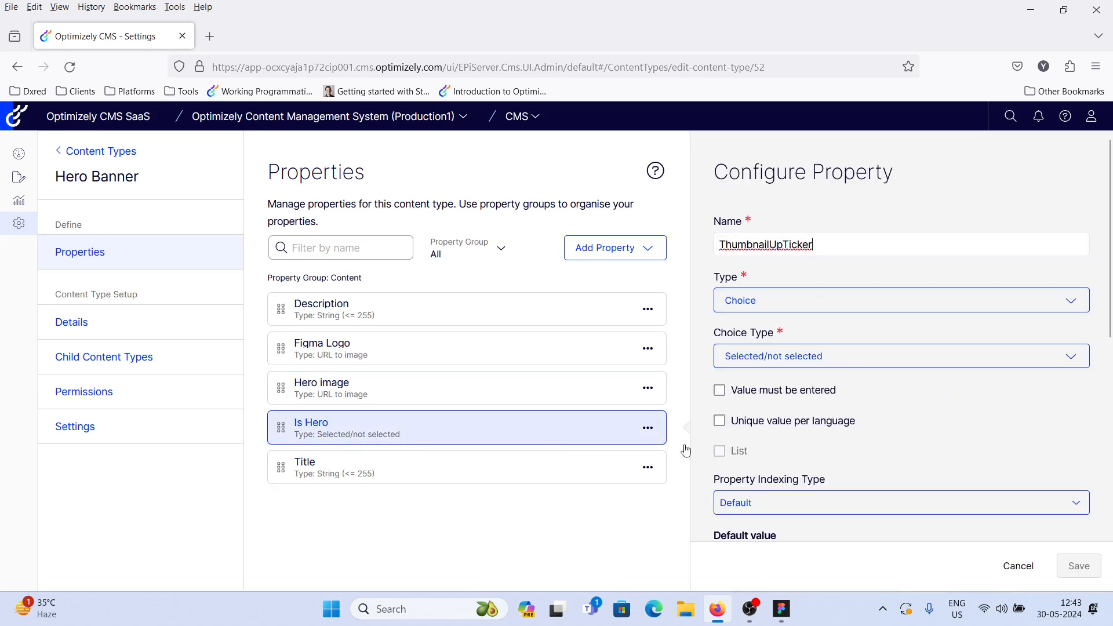
{"action": "left_click", "coordinate": [325, 478]}
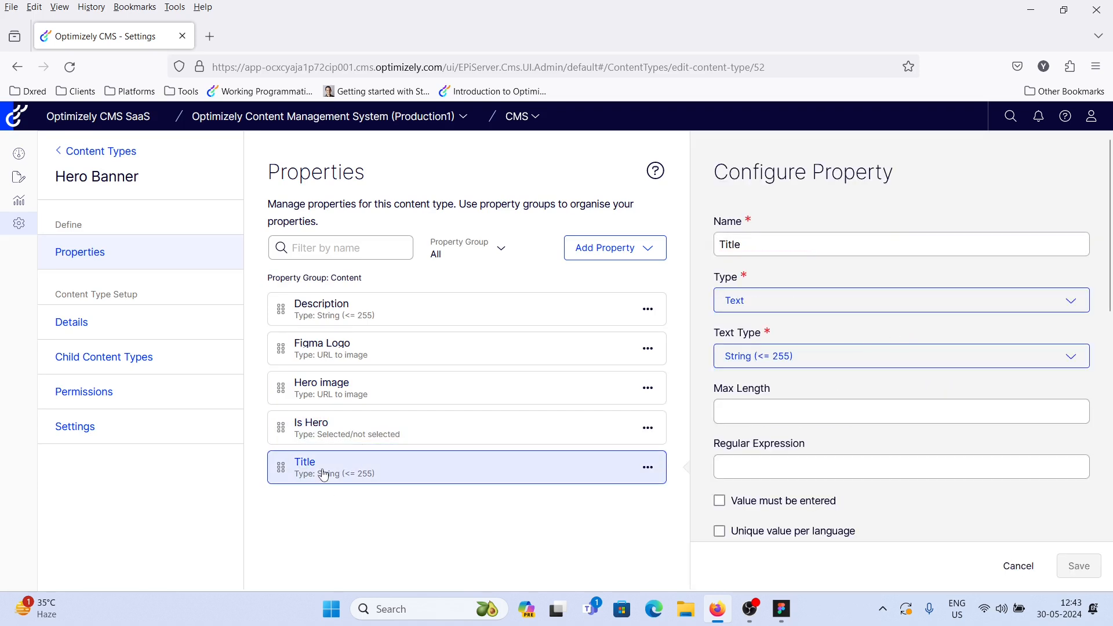
{"action": "left_click", "coordinate": [333, 344]}
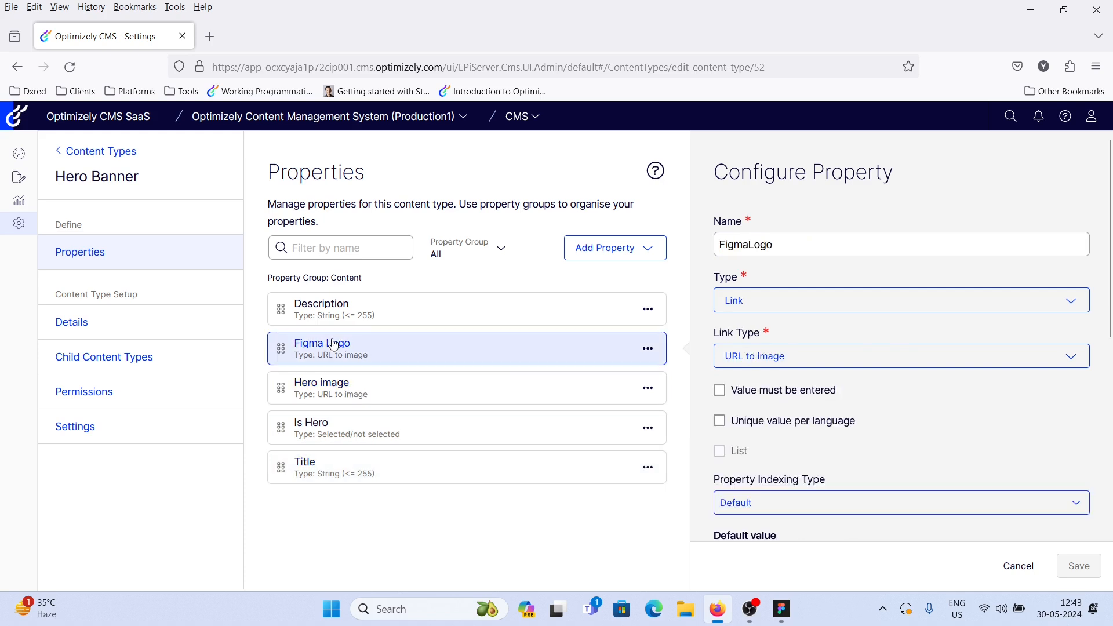
{"action": "left_click", "coordinate": [380, 313]}
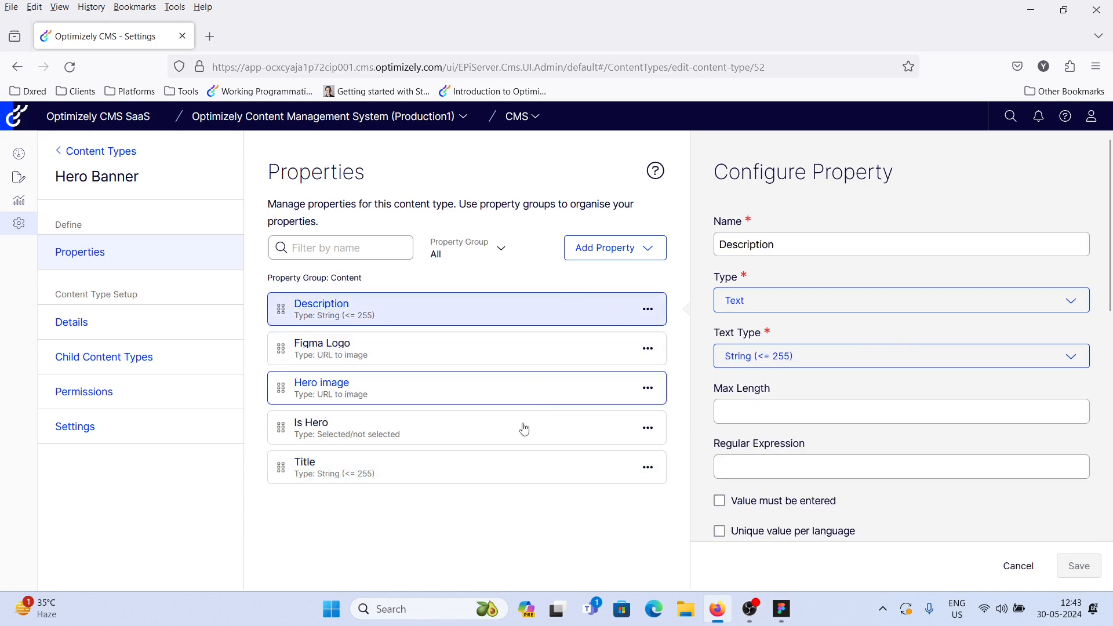
- Return to Figma and select the Is Hero property in the plugin
{"action": "key", "text": "alt+Tab"}
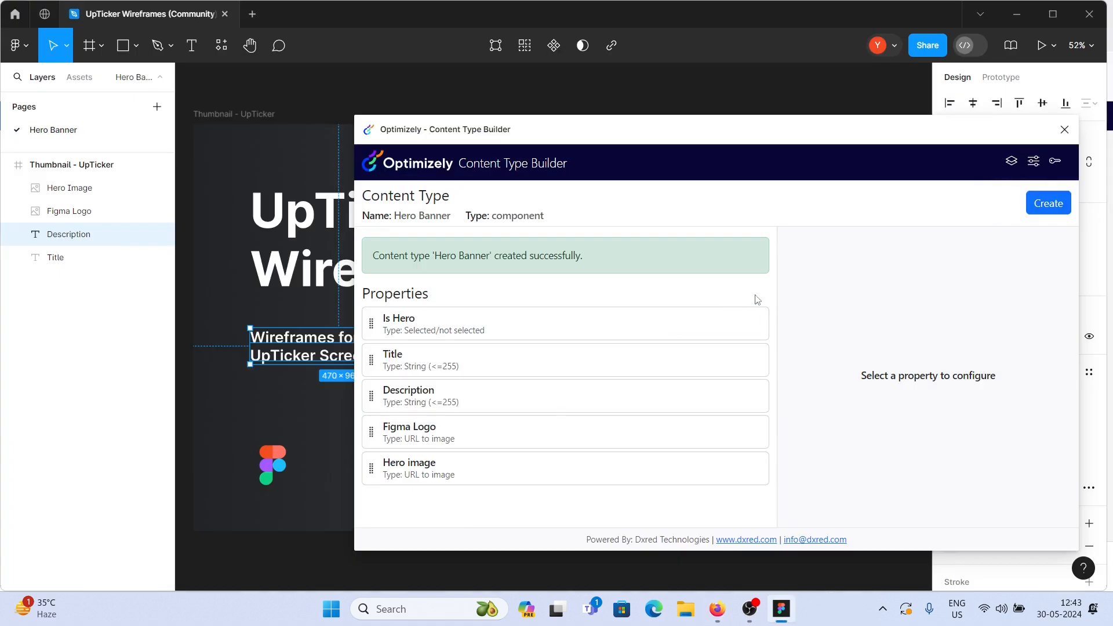
{"action": "left_click", "coordinate": [580, 331]}
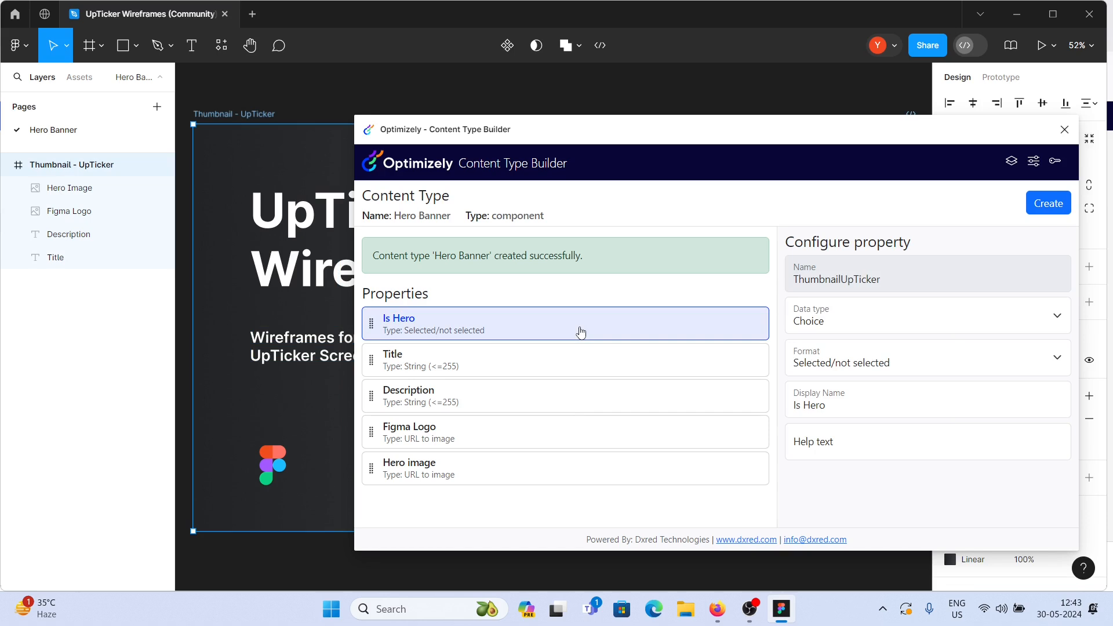